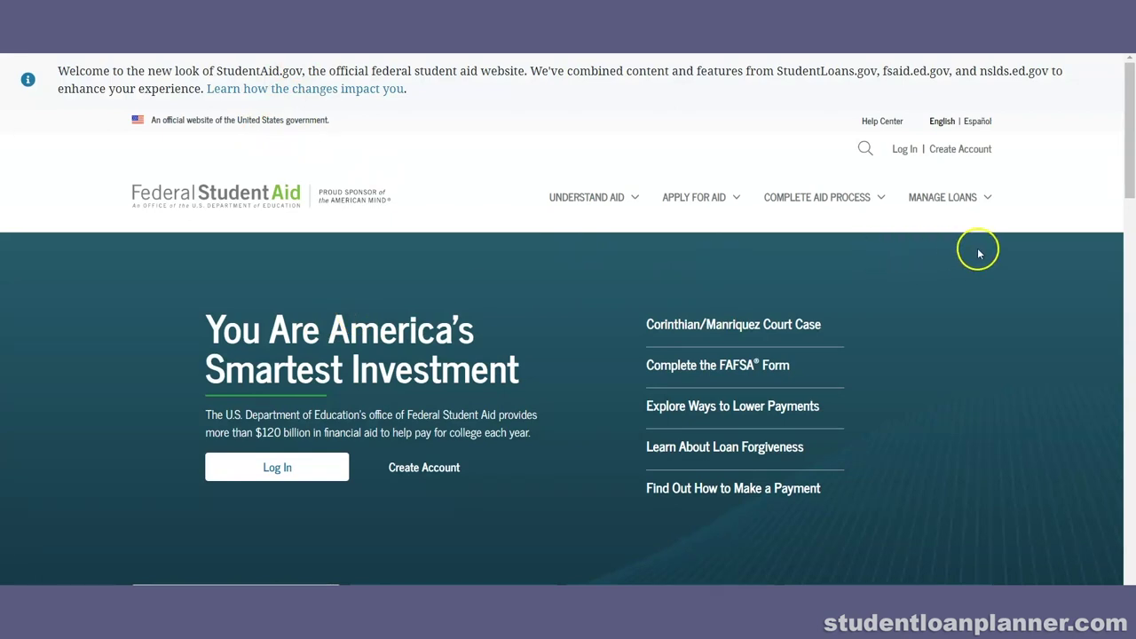
# Open the loan consolidation page and start the demo of the Direct Consolidation Loan application.
pyautogui.click(946, 210)
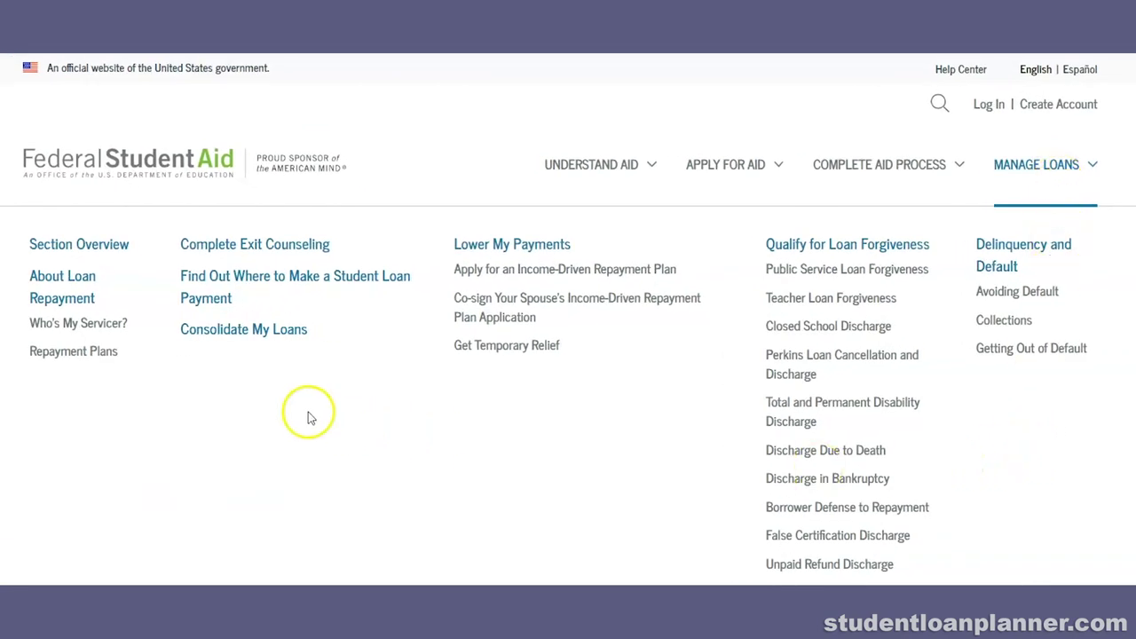
pyautogui.click(252, 336)
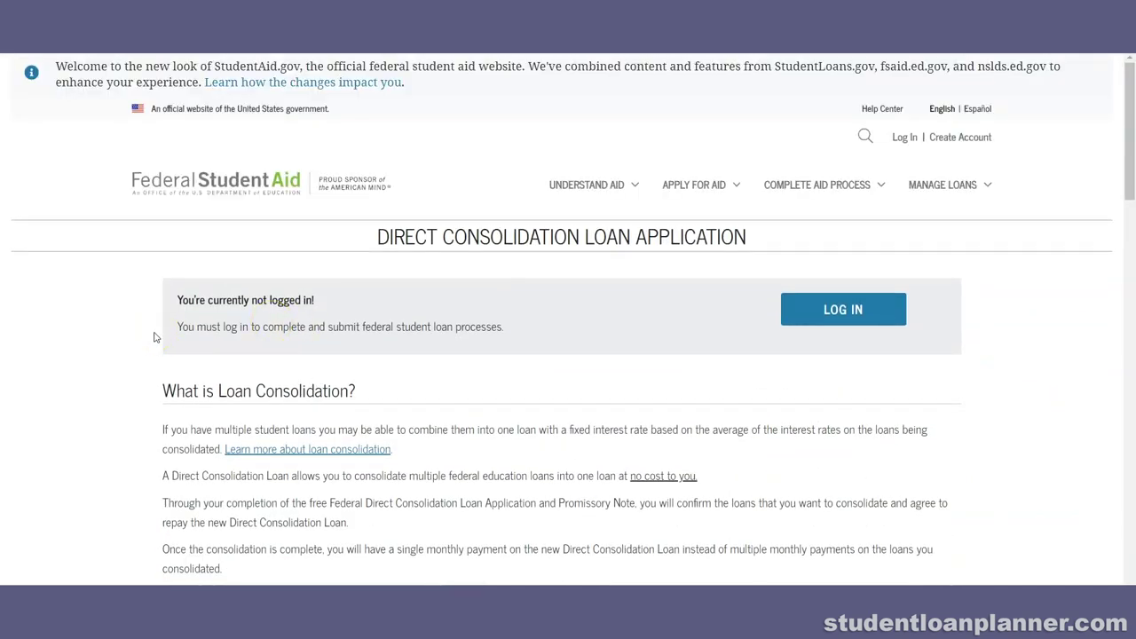
pyautogui.scroll(-3, 153, 337)
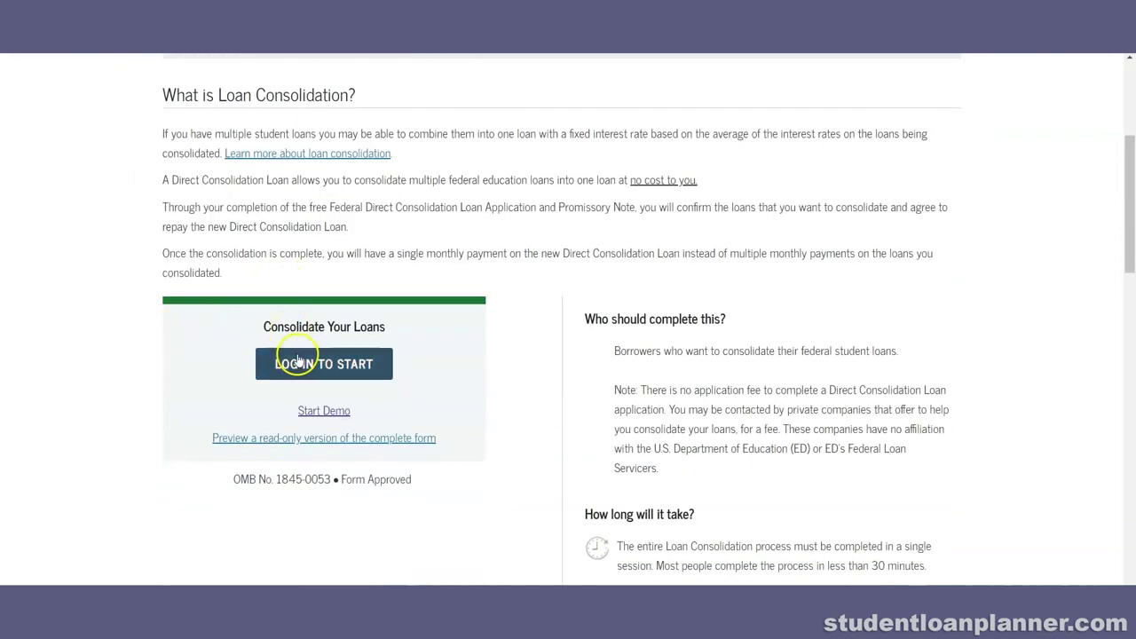
pyautogui.click(323, 410)
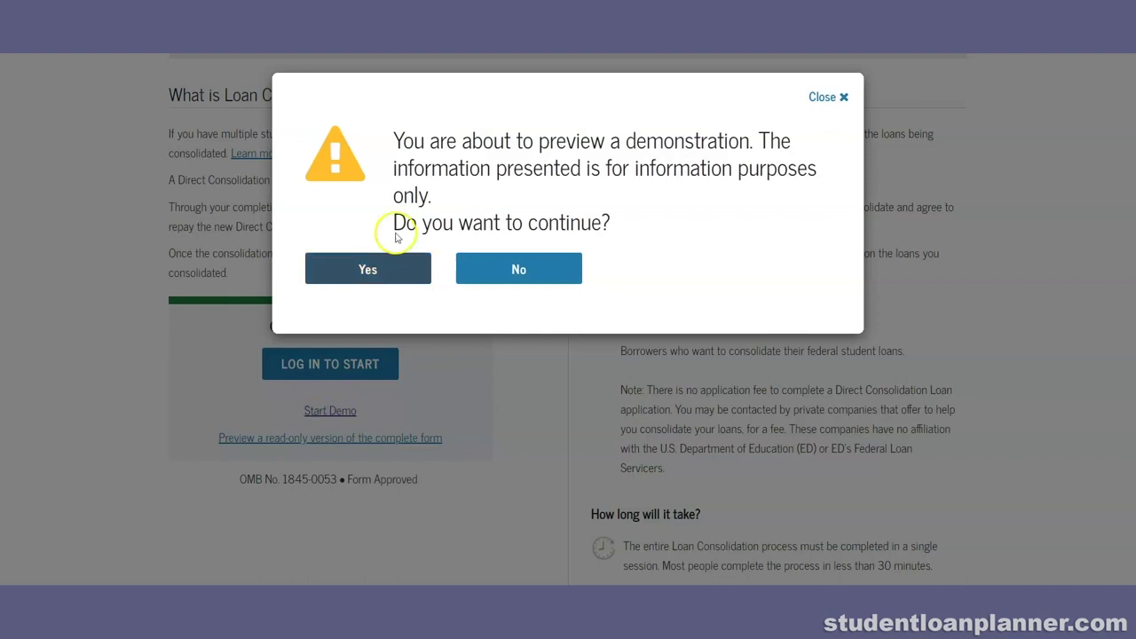
pyautogui.click(403, 265)
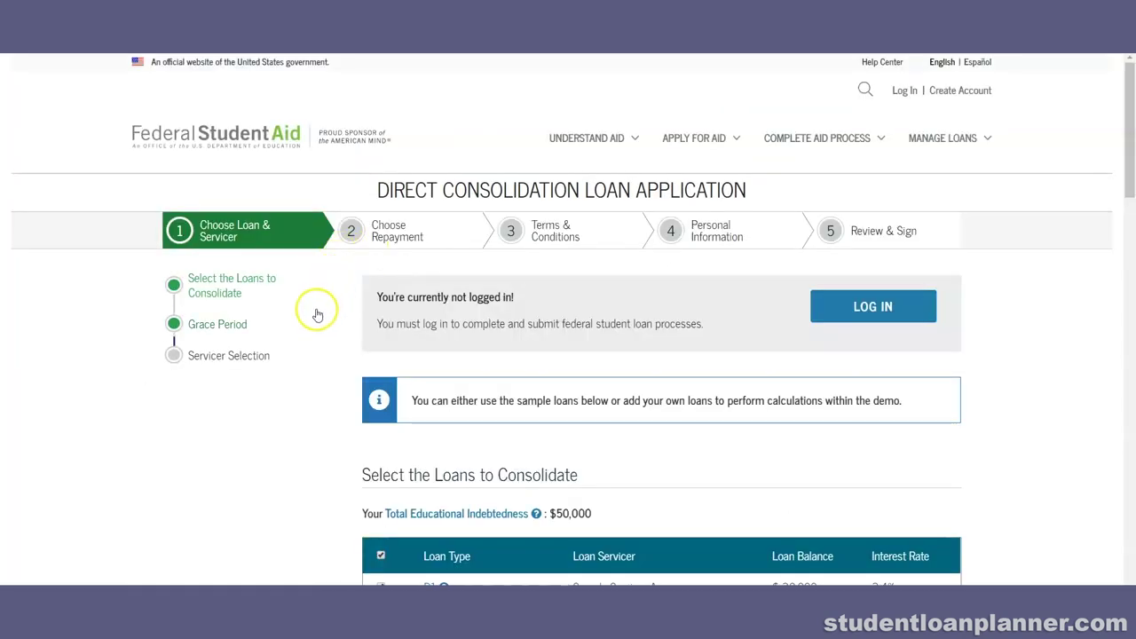
# Review the sample loans to consolidate and look up the meaning of loan types D1 and D2.
pyautogui.scroll(-1, 306, 319)
pyautogui.scroll(-1, 308, 324)
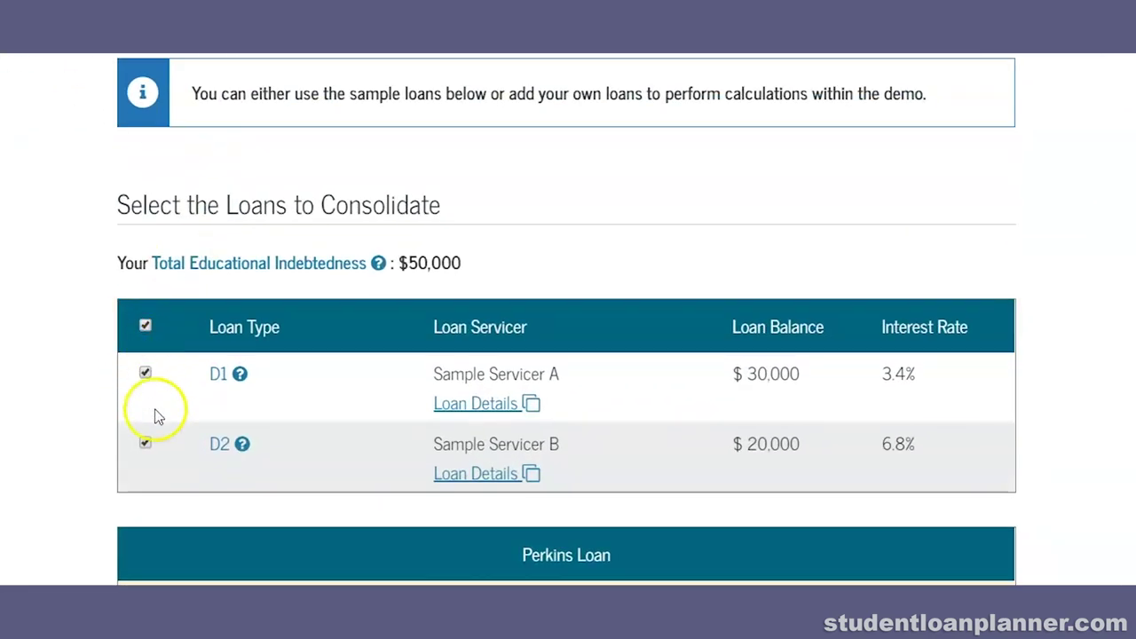
pyautogui.scroll(-1, 677, 372)
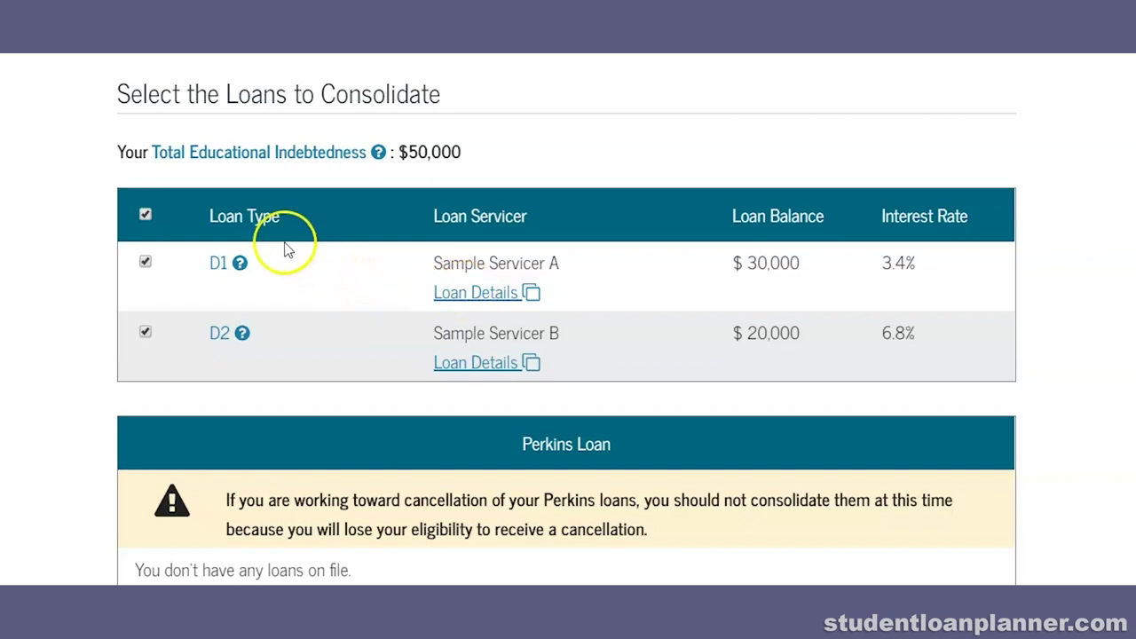
pyautogui.moveTo(241, 265)
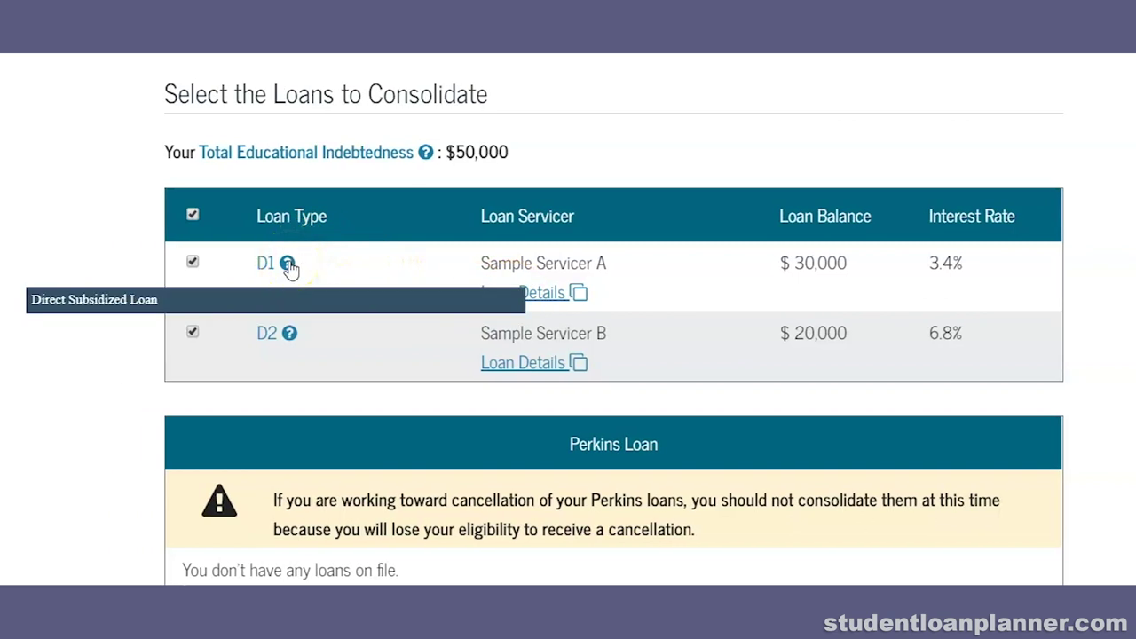
pyautogui.click(288, 266)
pyautogui.moveTo(291, 336)
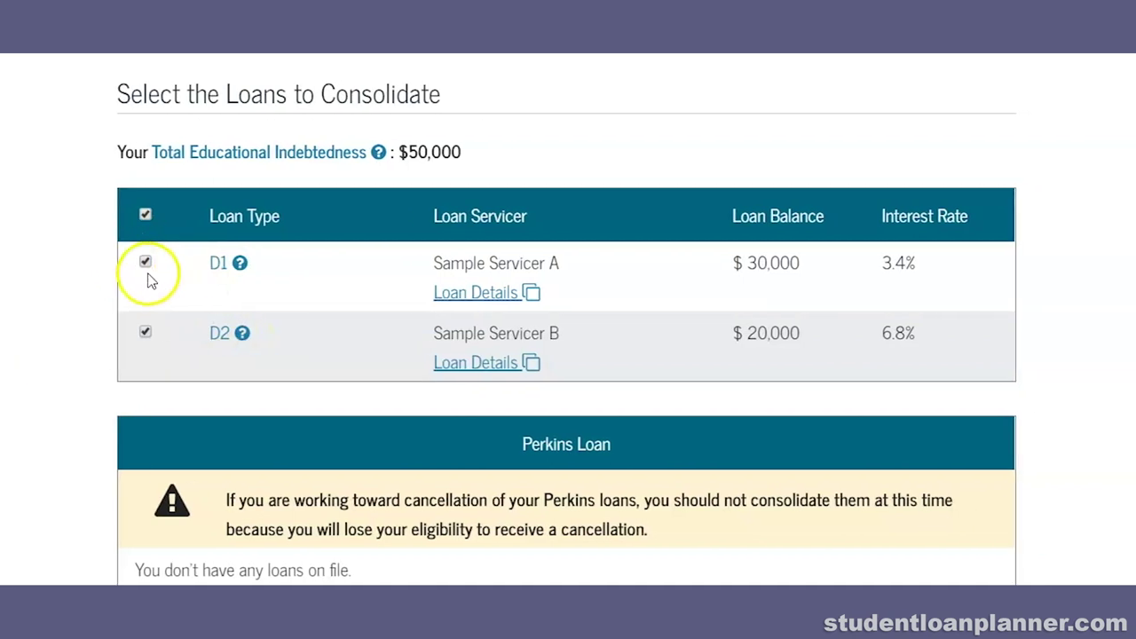
# Exclude the D1 loan from the consolidation, highlight the total educational indebtedness, and include D1 again.
pyautogui.click(194, 265)
pyautogui.click(147, 267)
pyautogui.moveTo(406, 155); pyautogui.dragTo(463, 155)
pyautogui.click(393, 175)
pyautogui.click(144, 262)
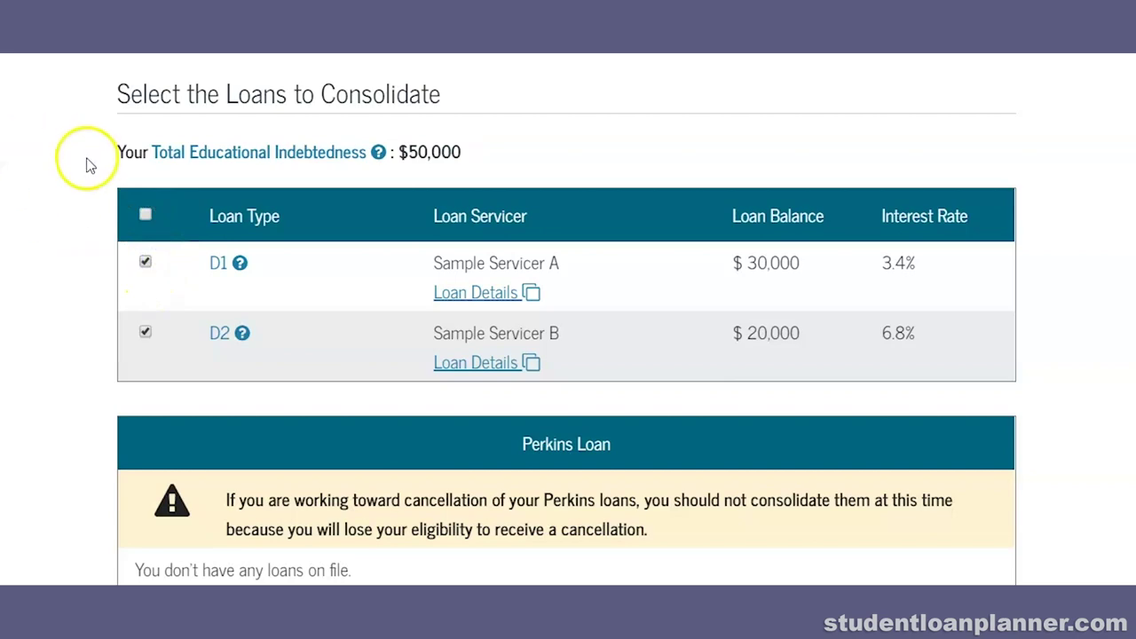
# Open the form for adding loans and go through its account number, first disbursement date and loan amount fields.
pyautogui.scroll(-1, 86, 165)
pyautogui.scroll(3, 86, 169)
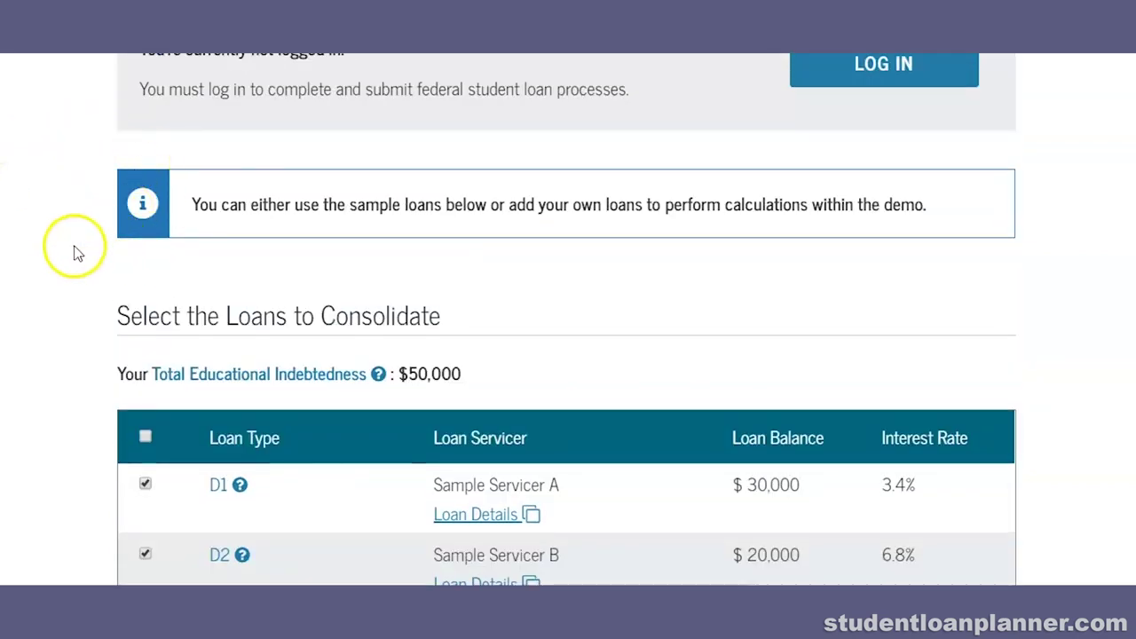
pyautogui.scroll(-2, 80, 249)
pyautogui.scroll(-3, 95, 247)
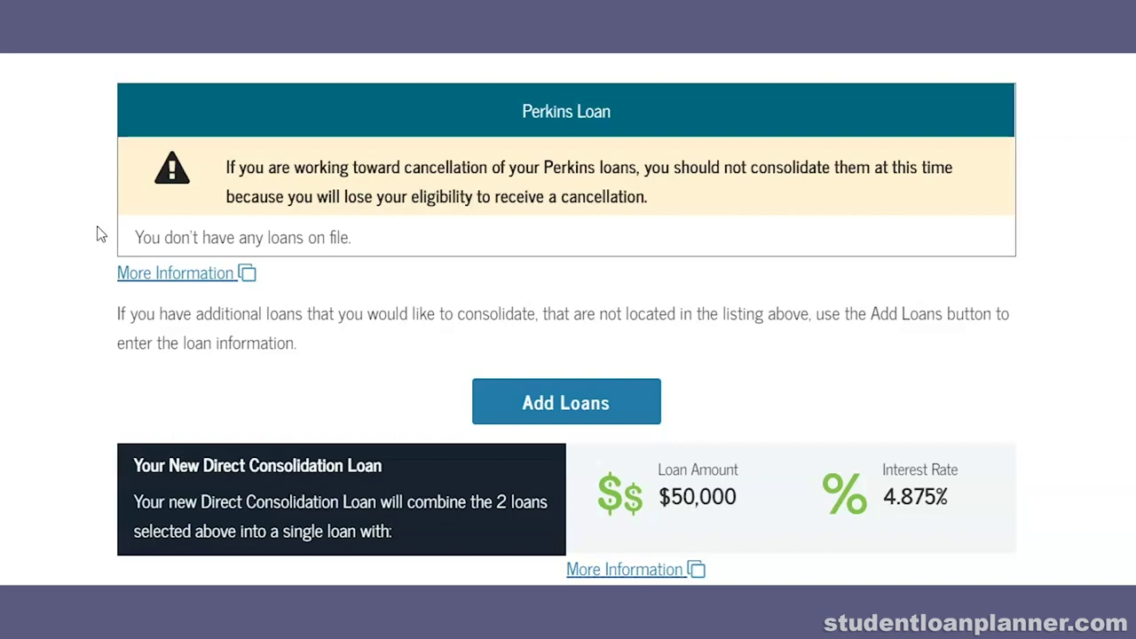
pyautogui.scroll(-2, 100, 234)
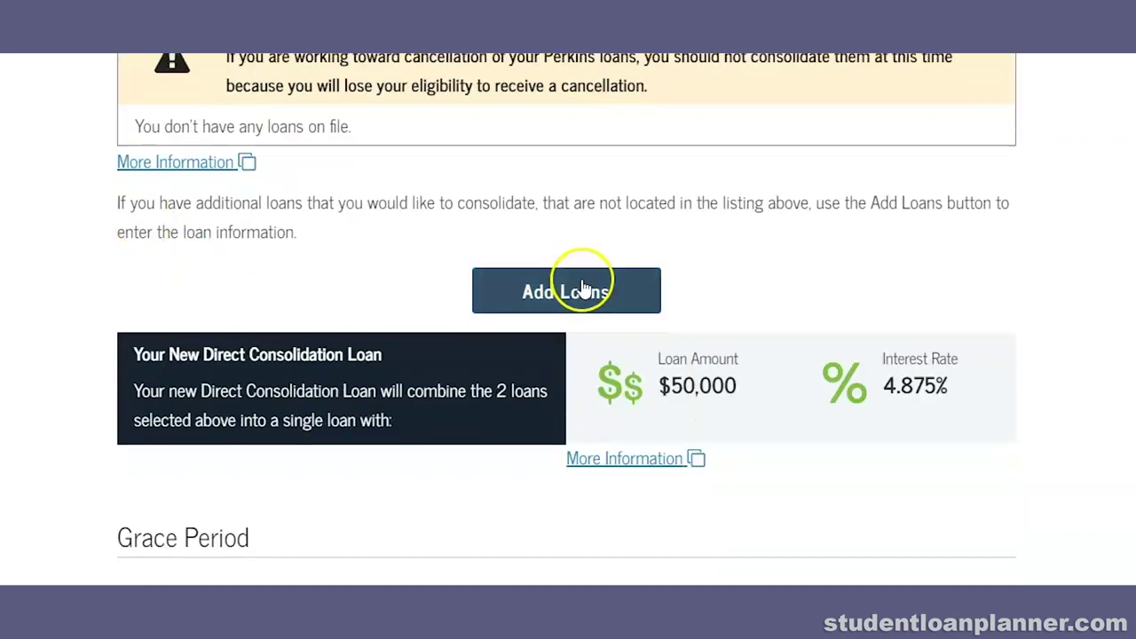
pyautogui.click(584, 287)
pyautogui.scroll(-3, 337, 329)
pyautogui.click(358, 272)
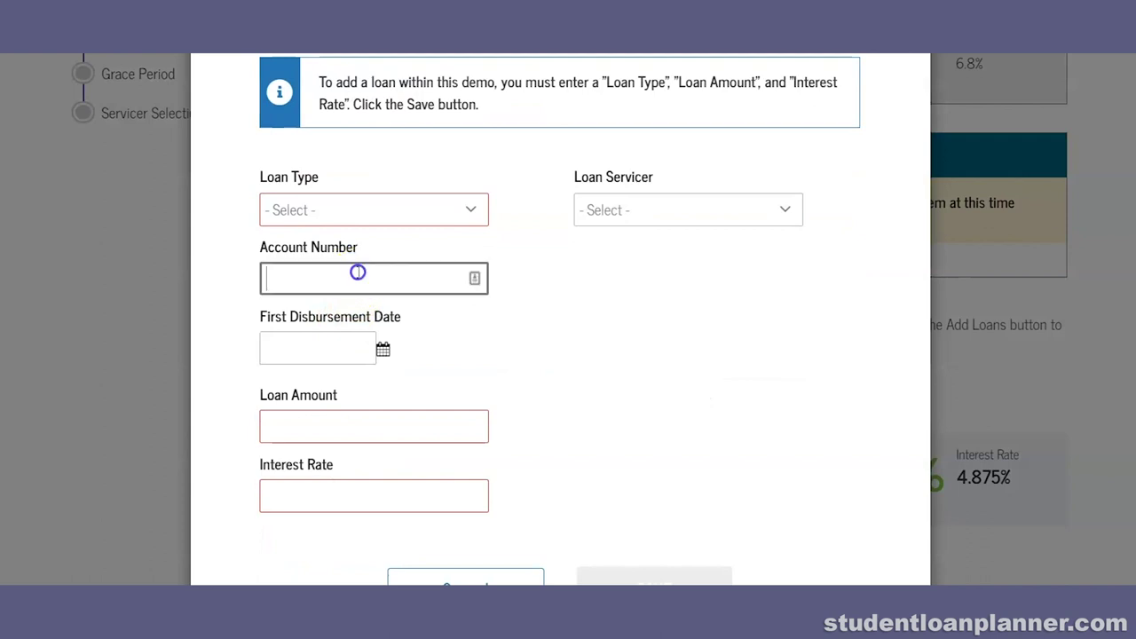
pyautogui.click(343, 348)
pyautogui.click(348, 430)
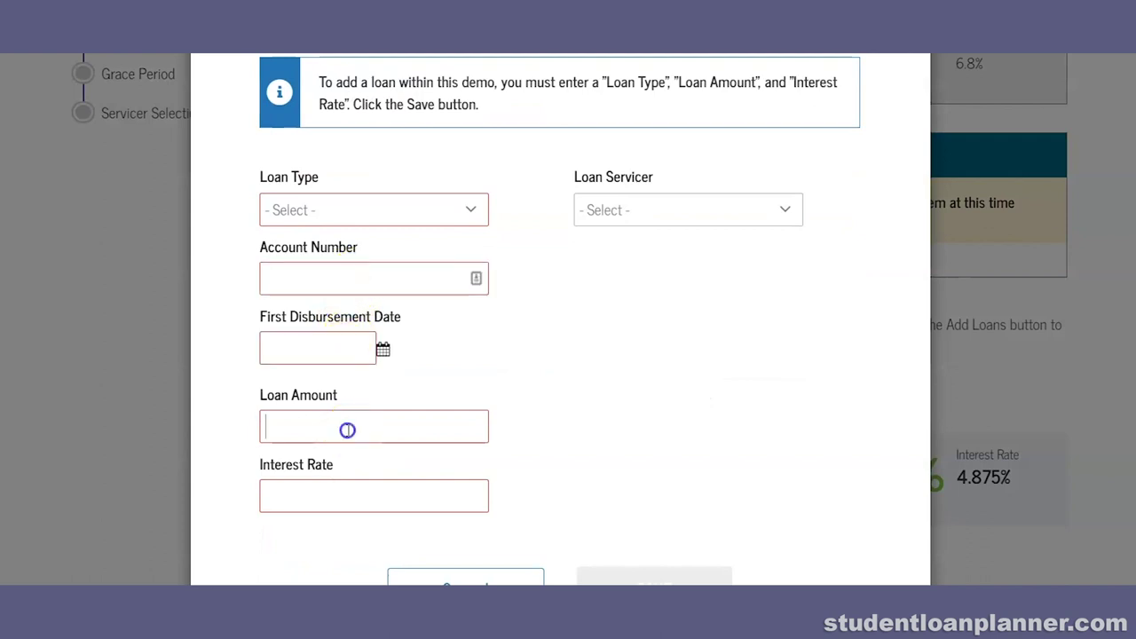
# View the loan servicer options and the form's instructions, and cancel adding a loan.
pyautogui.click(601, 216)
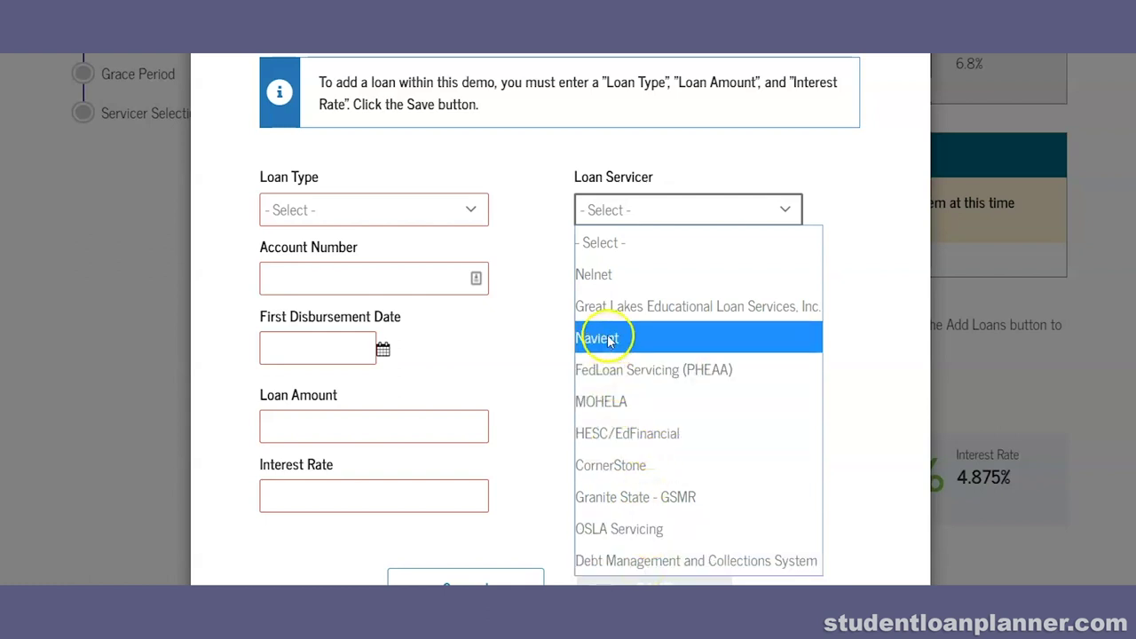
pyautogui.click(548, 283)
pyautogui.scroll(2, 547, 233)
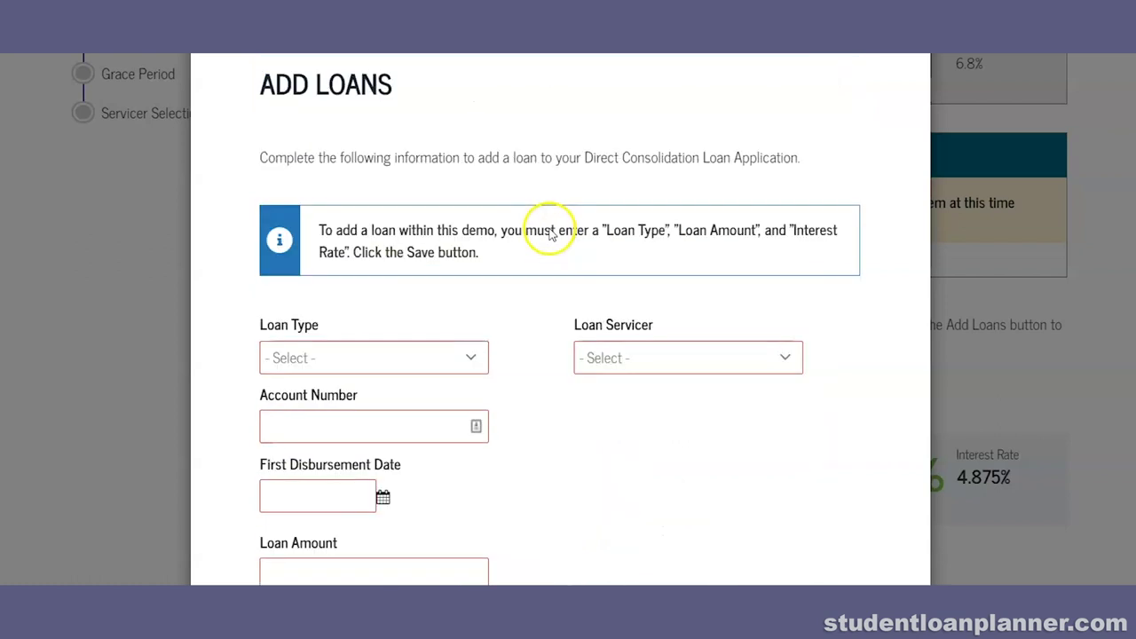
pyautogui.scroll(-1, 551, 232)
pyautogui.scroll(-1, 551, 233)
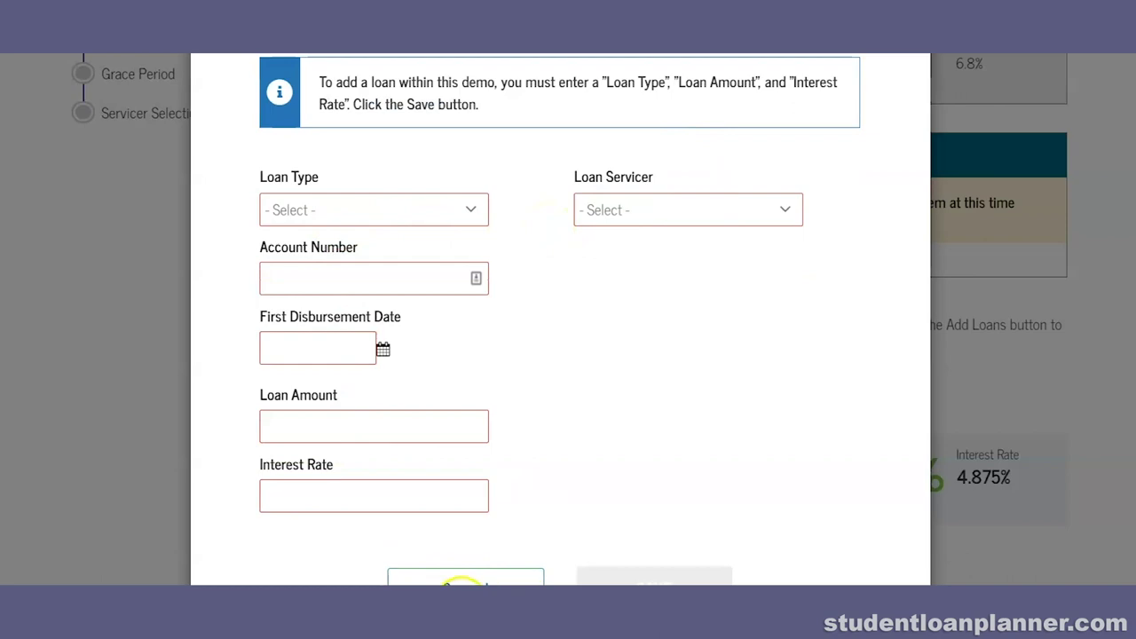
pyautogui.click(461, 581)
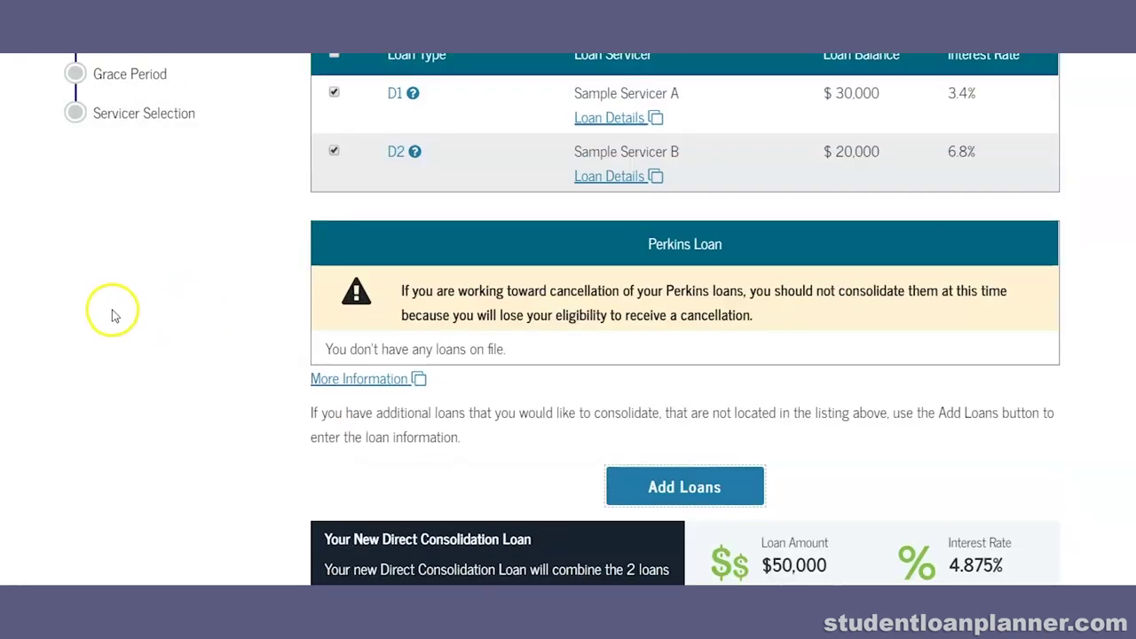
# Examine the new Direct Consolidation Loan summary and the grace period section with its processing delay option.
pyautogui.scroll(-2, 112, 314)
pyautogui.scroll(-2, 119, 317)
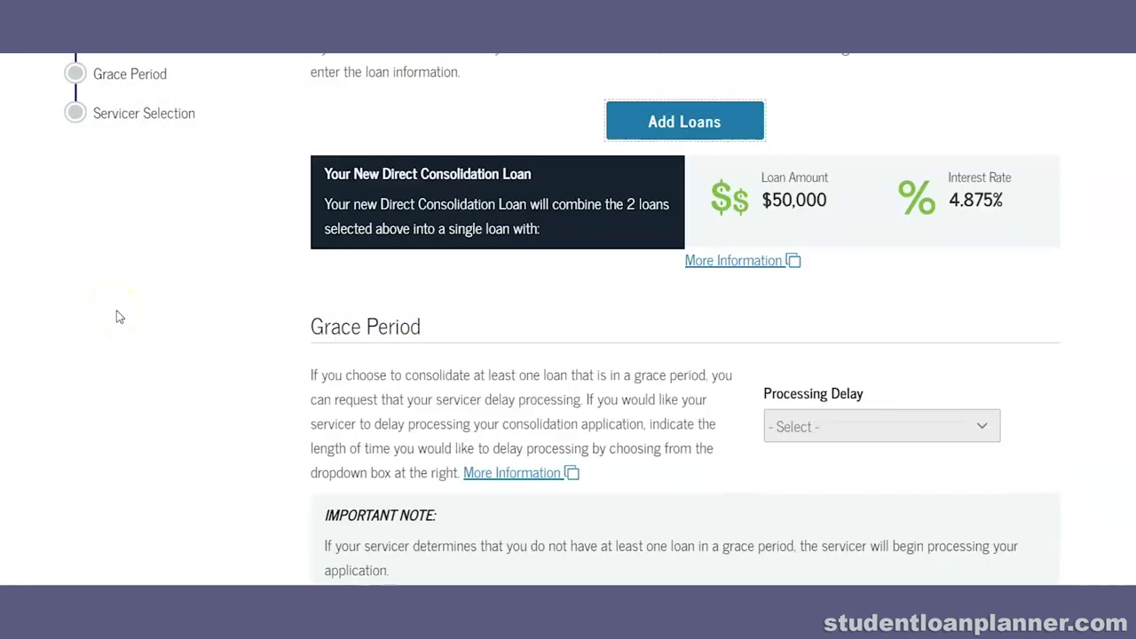
pyautogui.scroll(-1, 119, 317)
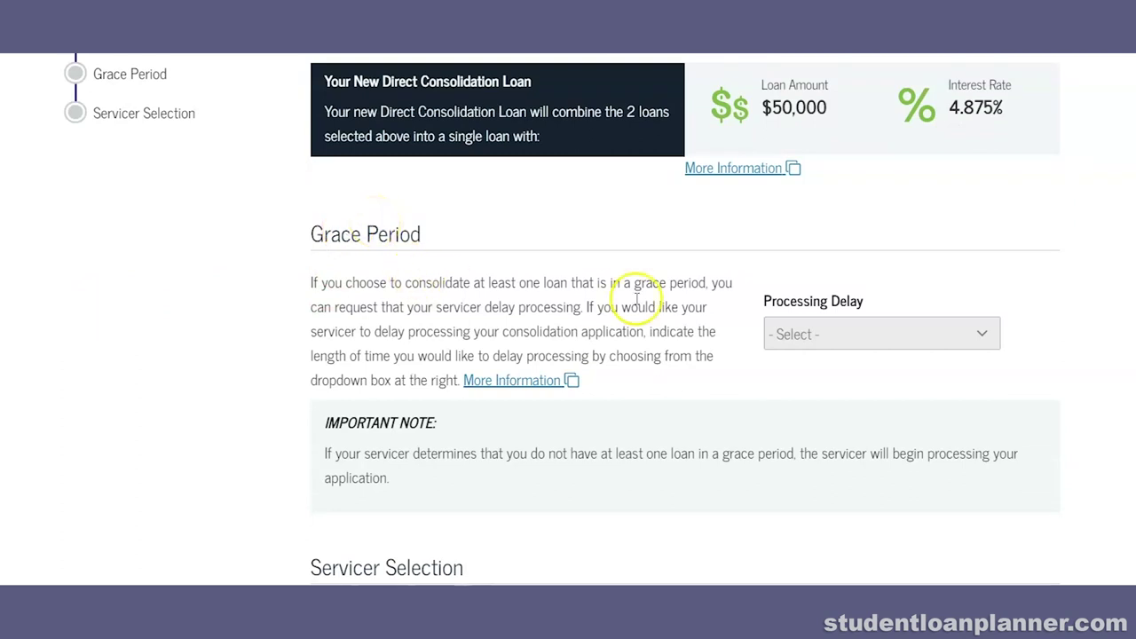
pyautogui.scroll(1, 568, 262)
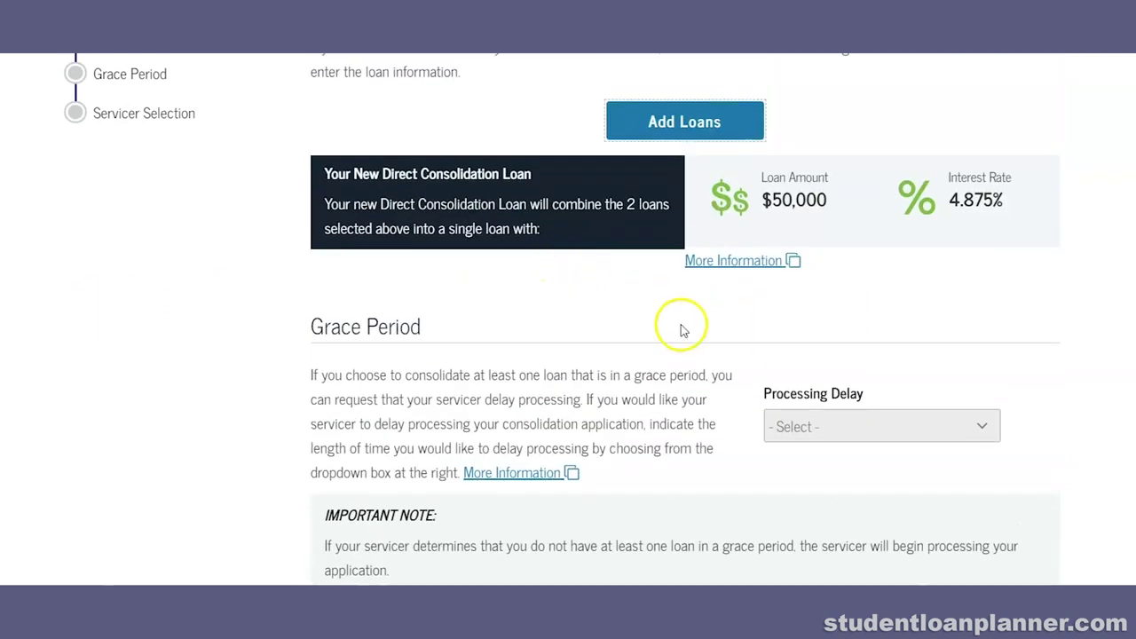
pyautogui.scroll(-1, 679, 326)
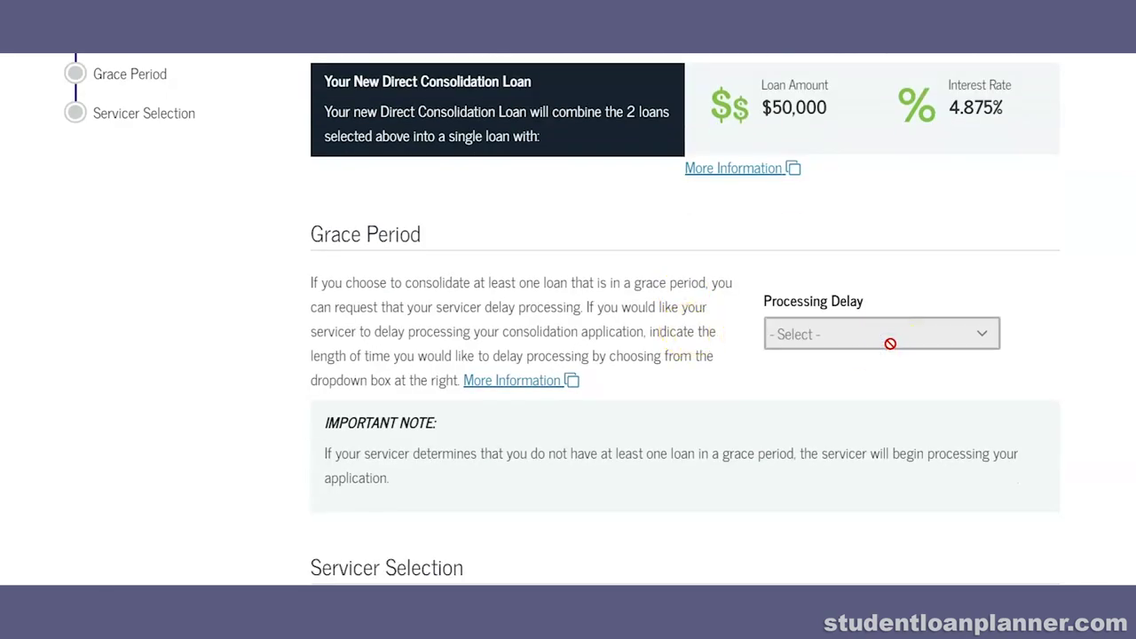
pyautogui.scroll(-2, 885, 348)
pyautogui.scroll(6, 885, 349)
pyautogui.scroll(2, 879, 347)
pyautogui.scroll(-10, 878, 346)
pyautogui.scroll(-1, 859, 338)
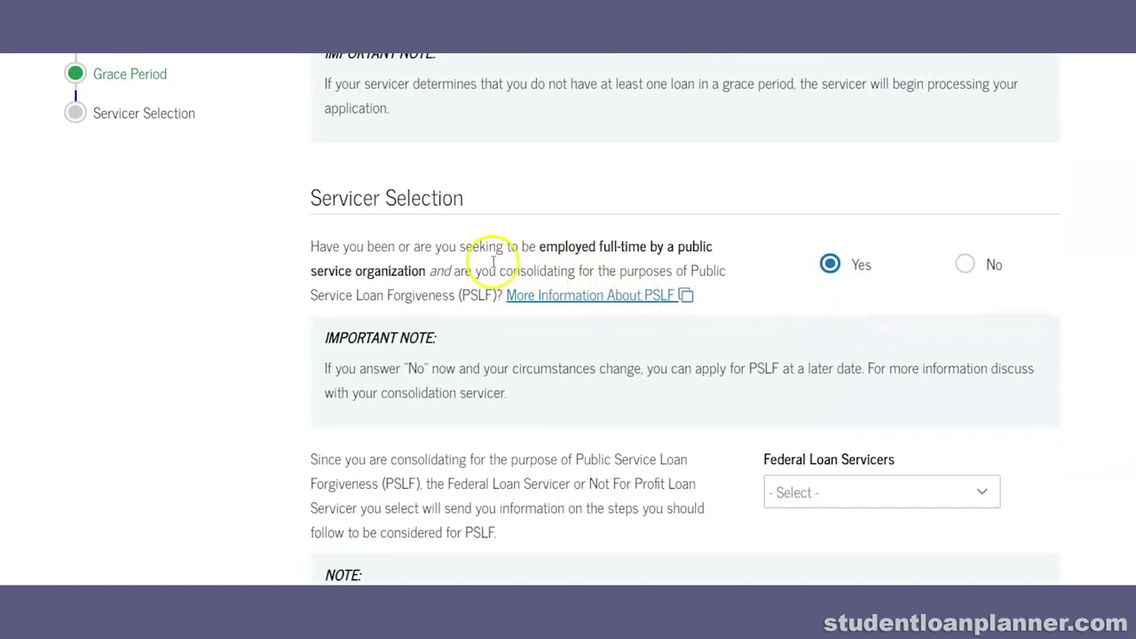
# Complete the servicer selection with No for PSLF and Great Lakes Educational Loan Services, Inc., and continue to the Choose Repayment stage.
pyautogui.moveTo(313, 244); pyautogui.dragTo(443, 266)
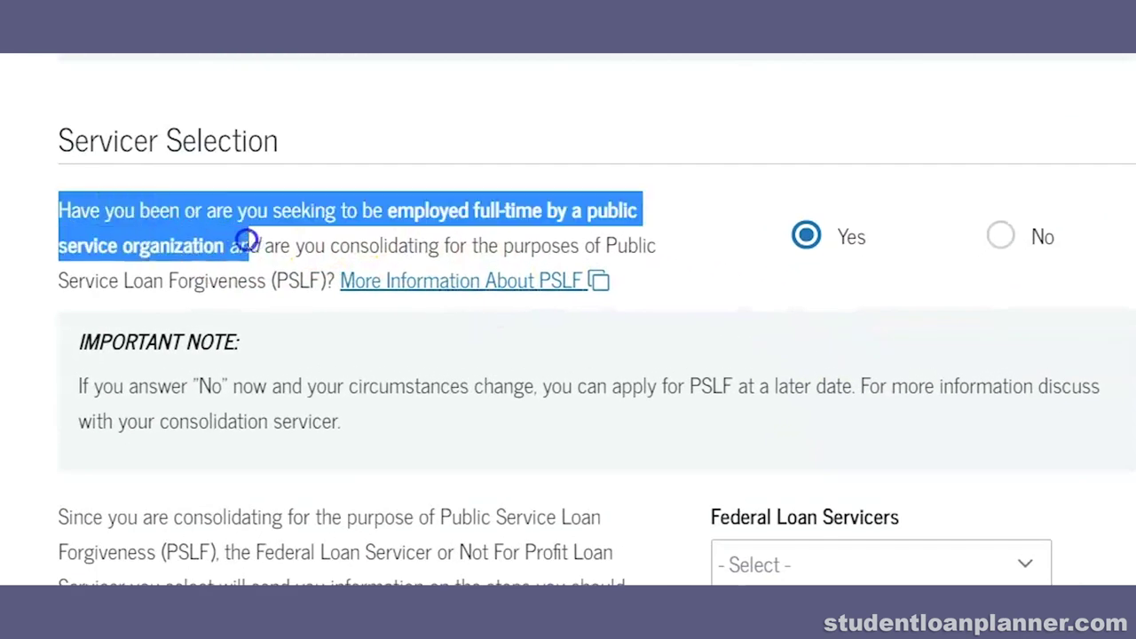
pyautogui.click(236, 240)
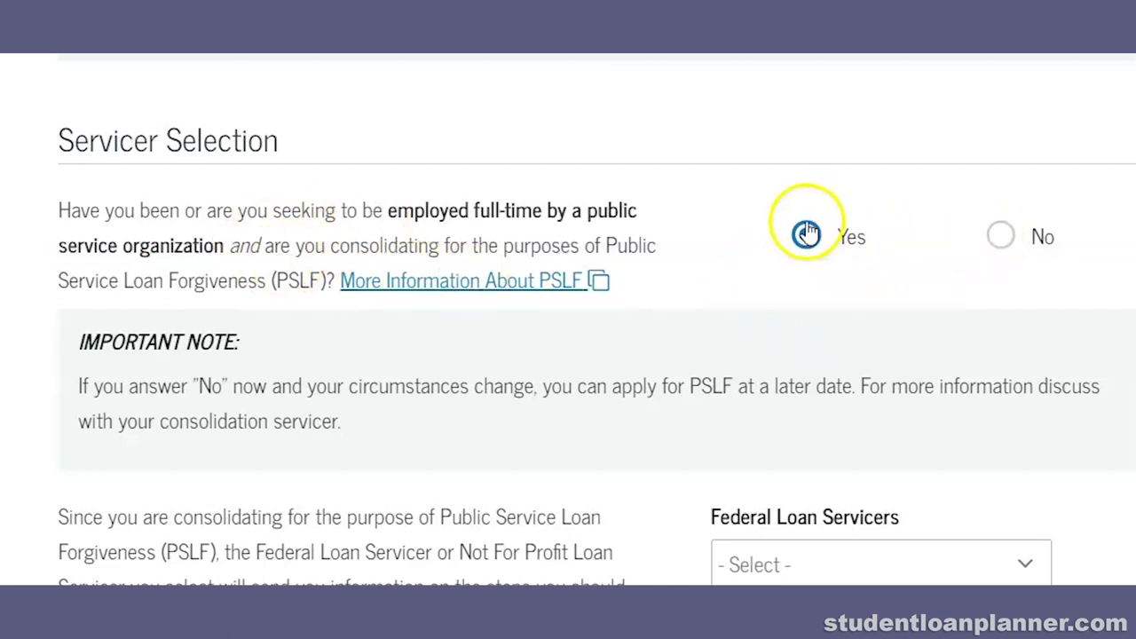
pyautogui.click(1001, 235)
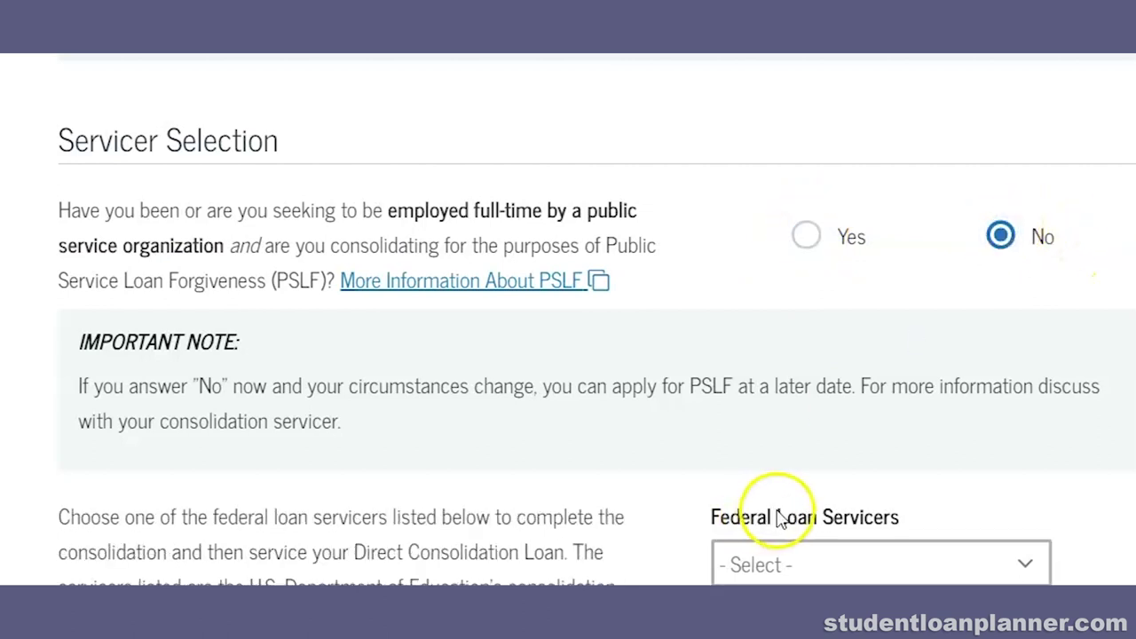
pyautogui.click(812, 557)
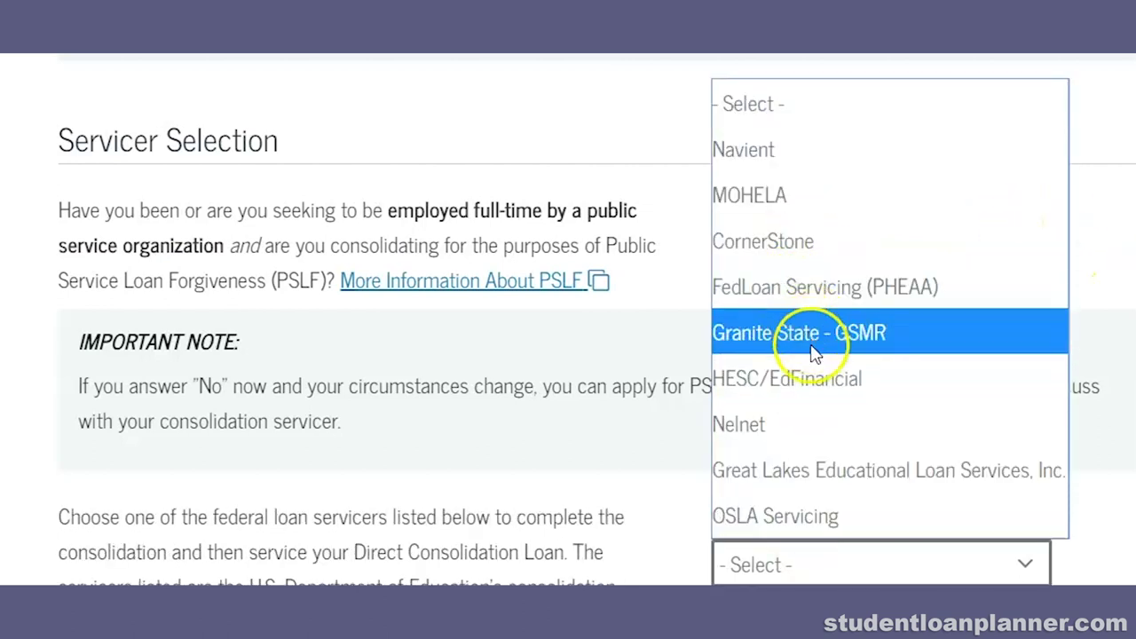
pyautogui.click(819, 474)
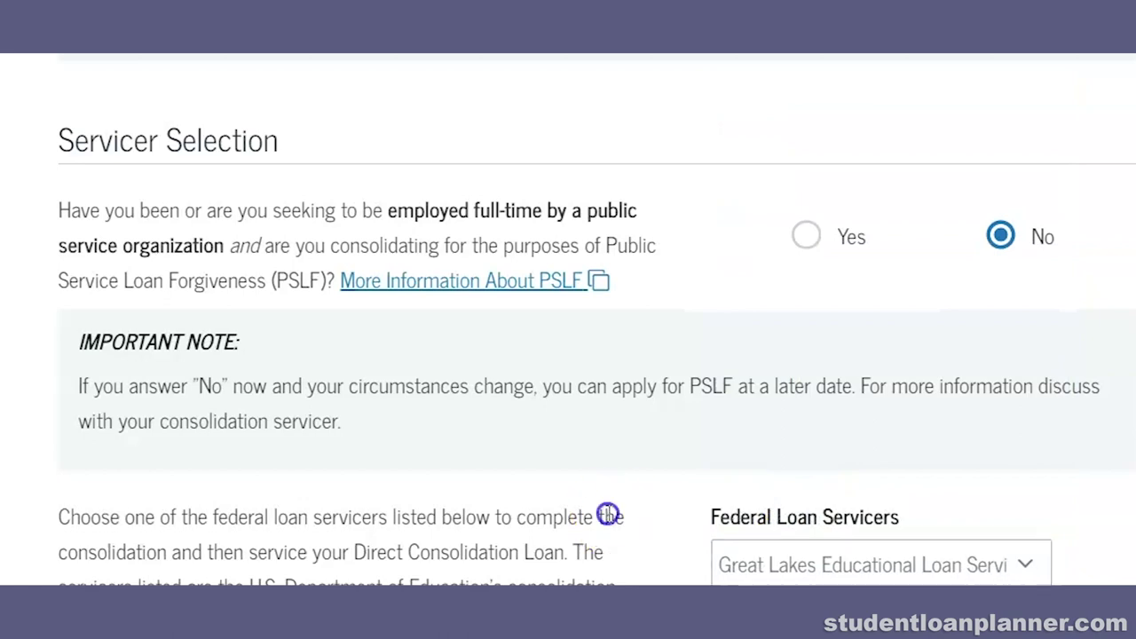
pyautogui.scroll(-3, 613, 520)
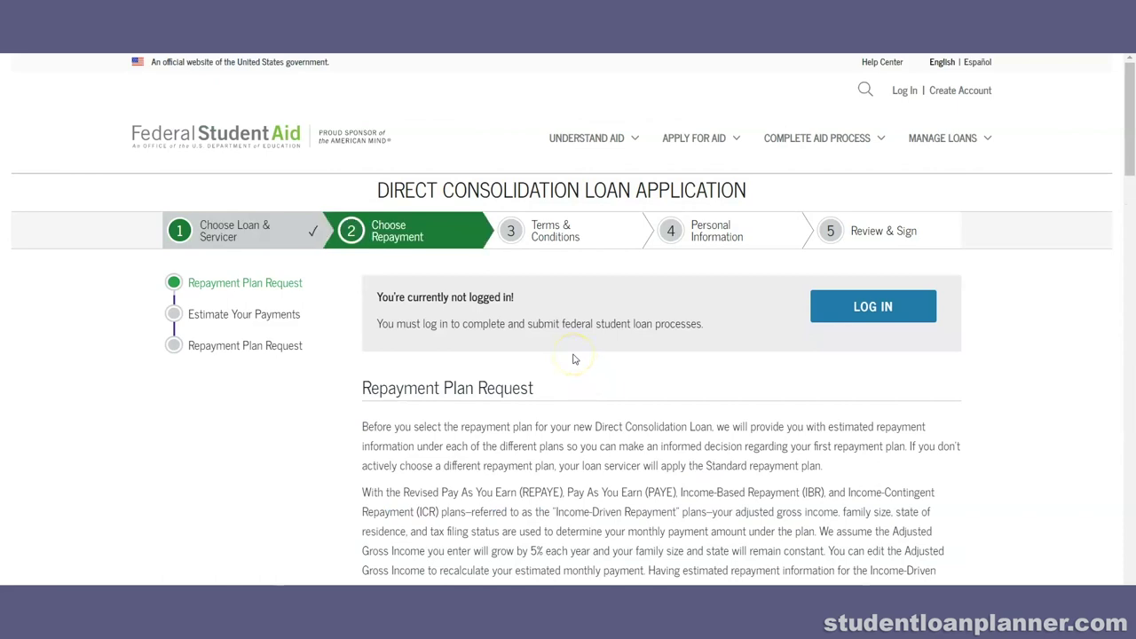
# Set the Adjusted Gross Income in the Repayment Estimator to 40000.
pyautogui.scroll(-7, 574, 358)
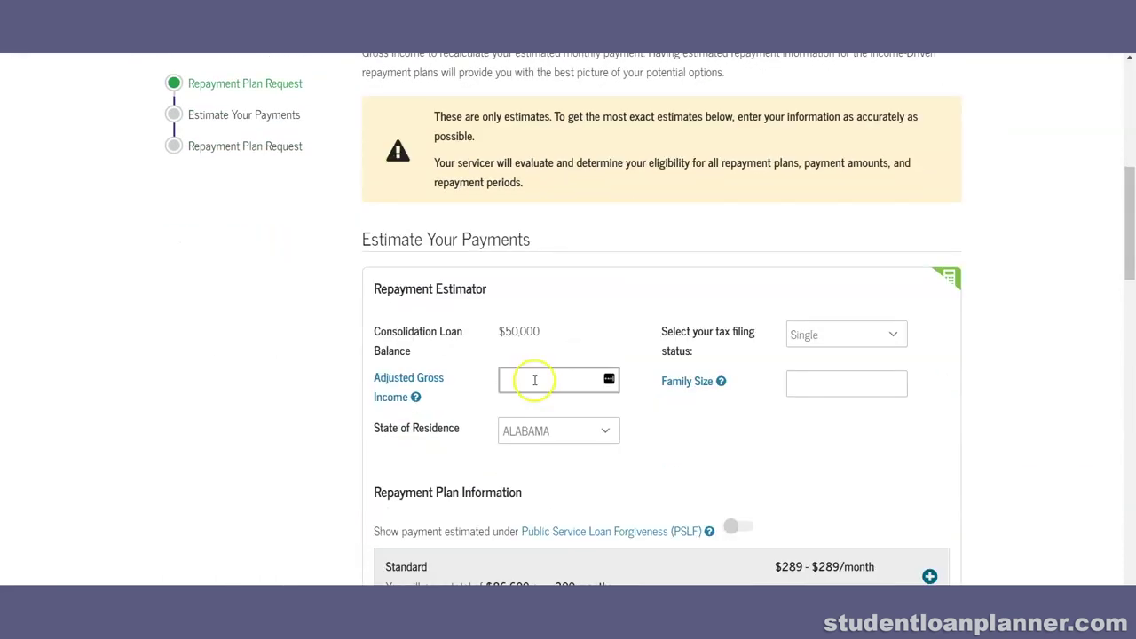
pyautogui.click(534, 380)
pyautogui.moveTo(415, 397)
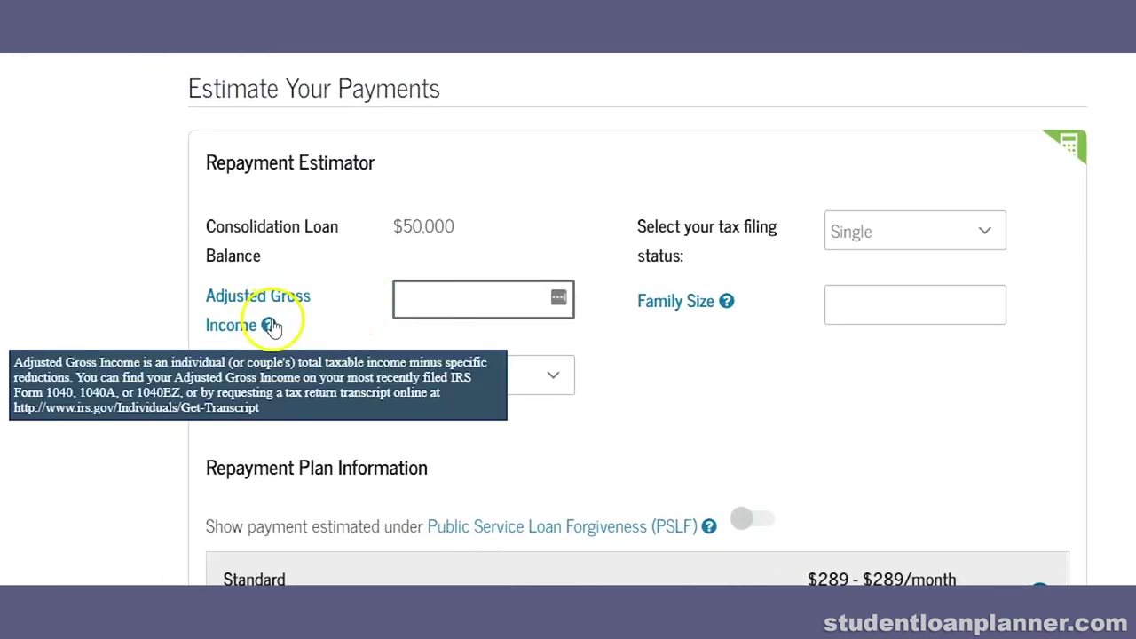
pyautogui.click(459, 300)
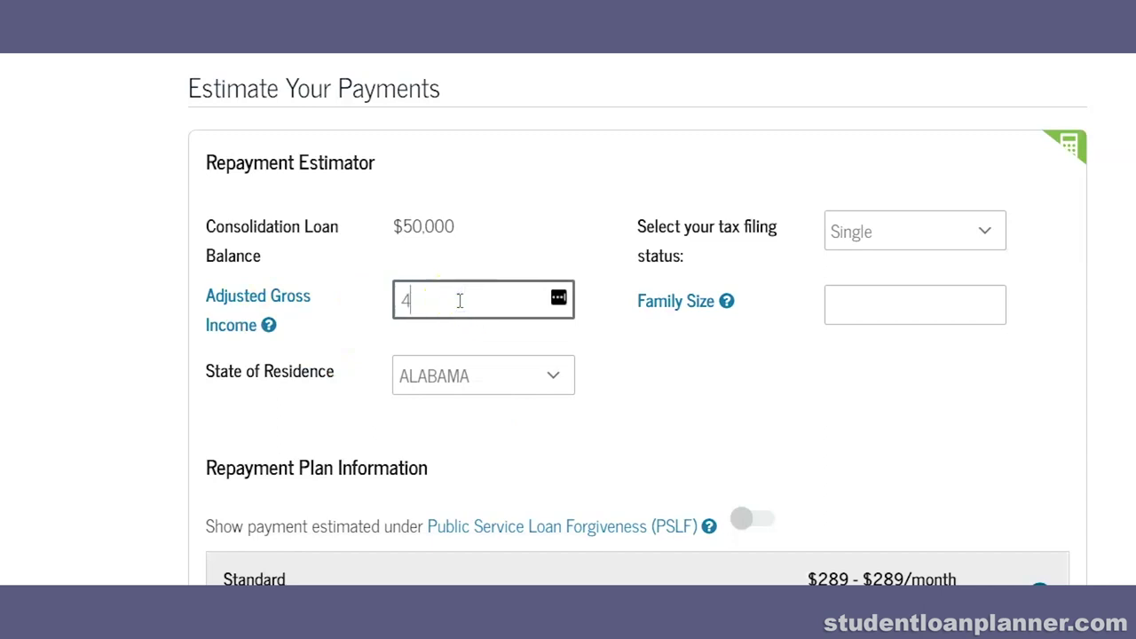
pyautogui.click(616, 352)
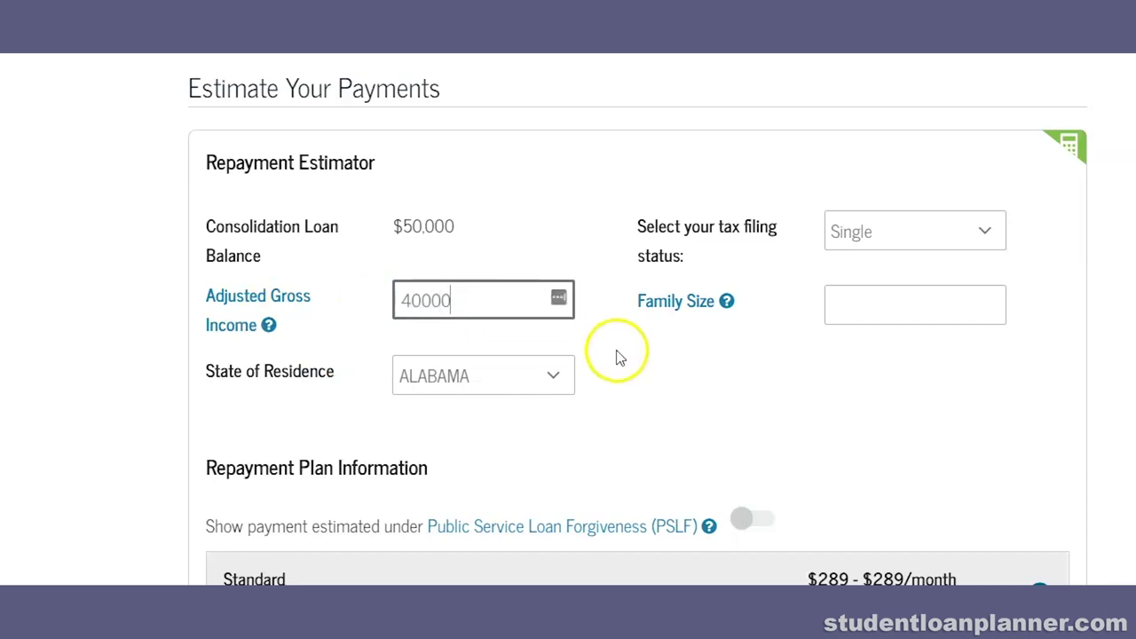
pyautogui.click(847, 296)
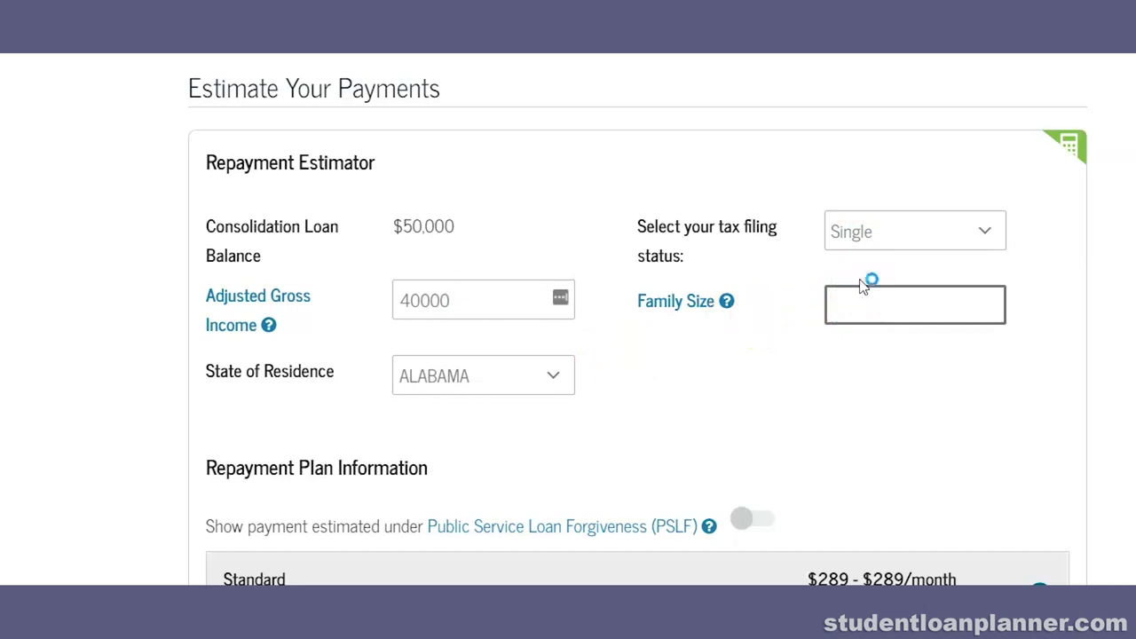
pyautogui.click(756, 424)
# Compare the repayment plan estimates, choose Pay As You Earn for the new Direct Consolidation Loan, and continue.
pyautogui.scroll(-5, 578, 261)
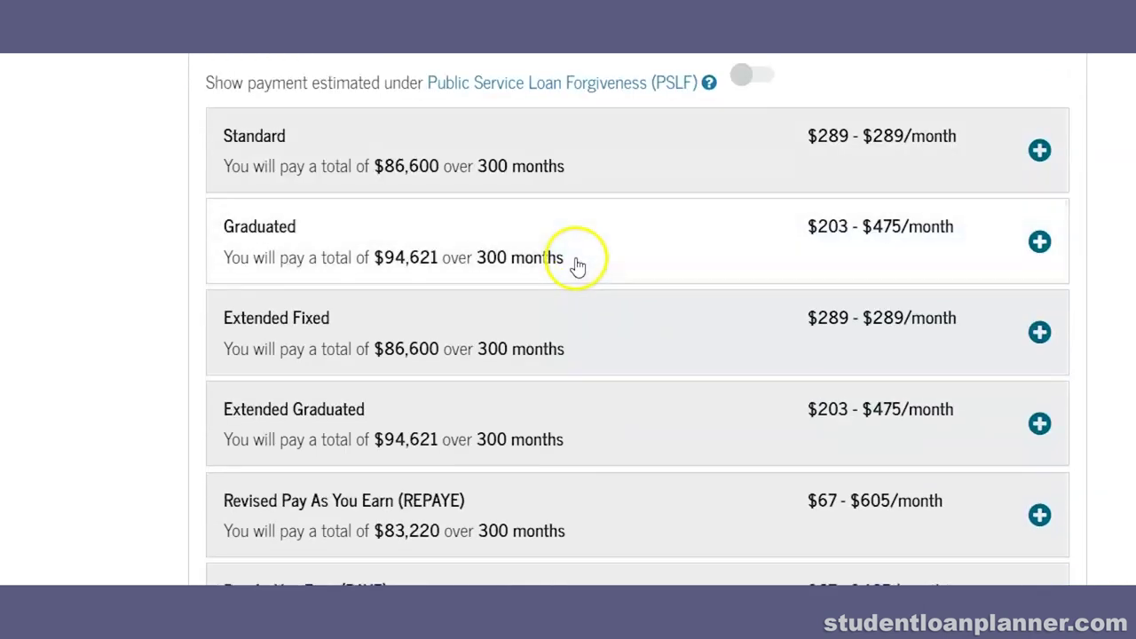
pyautogui.scroll(-1, 244, 164)
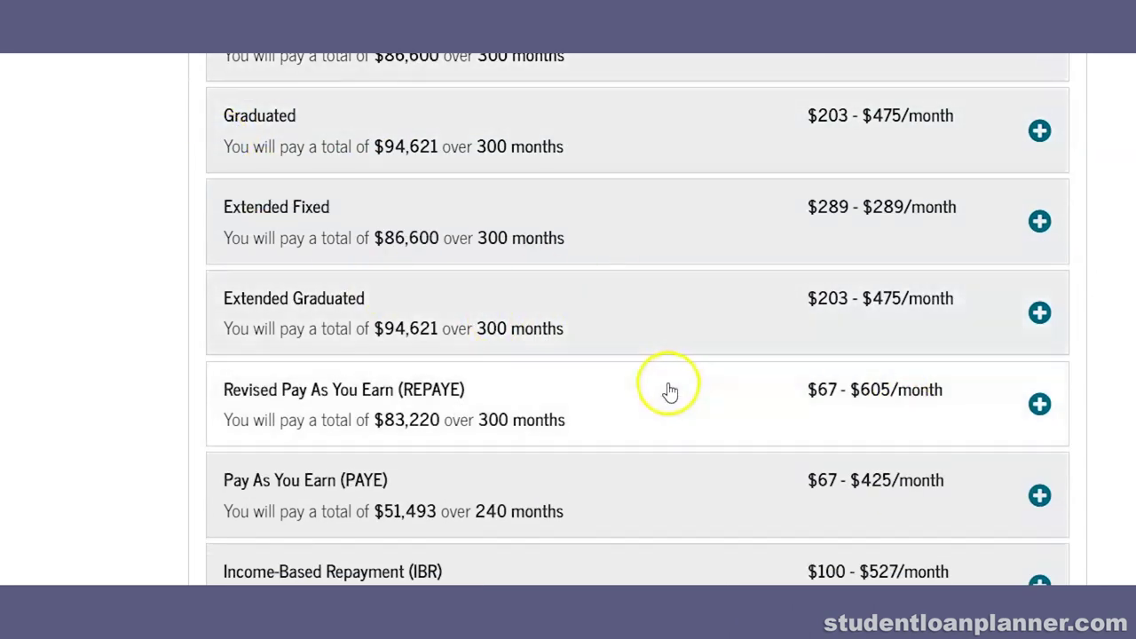
pyautogui.scroll(-2, 670, 391)
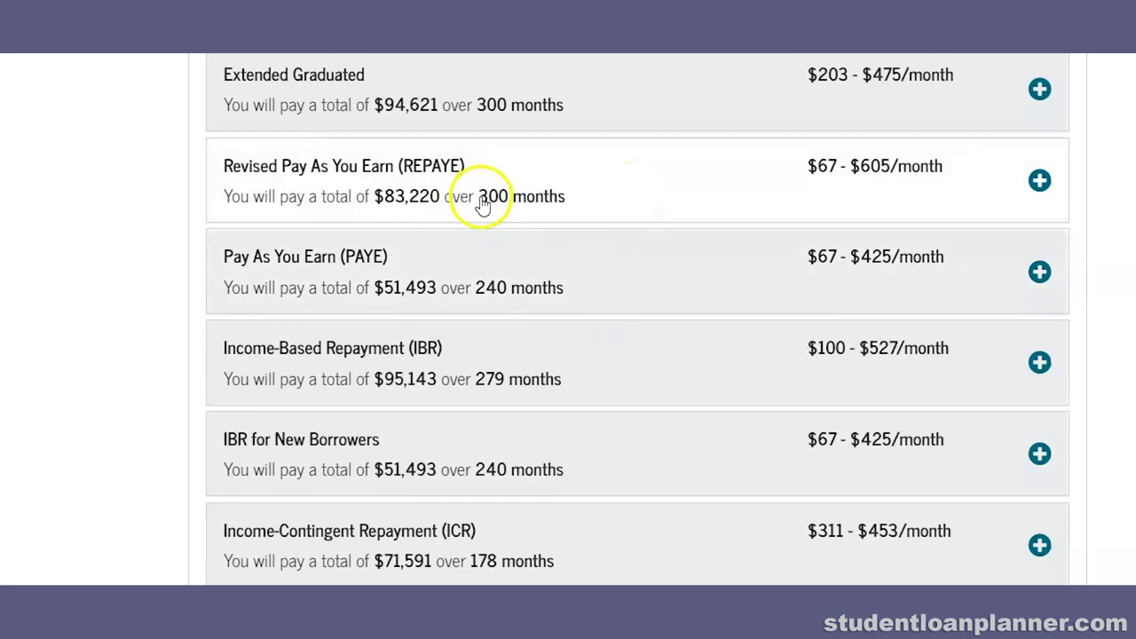
pyautogui.scroll(-5, 431, 223)
pyautogui.scroll(-5, 417, 232)
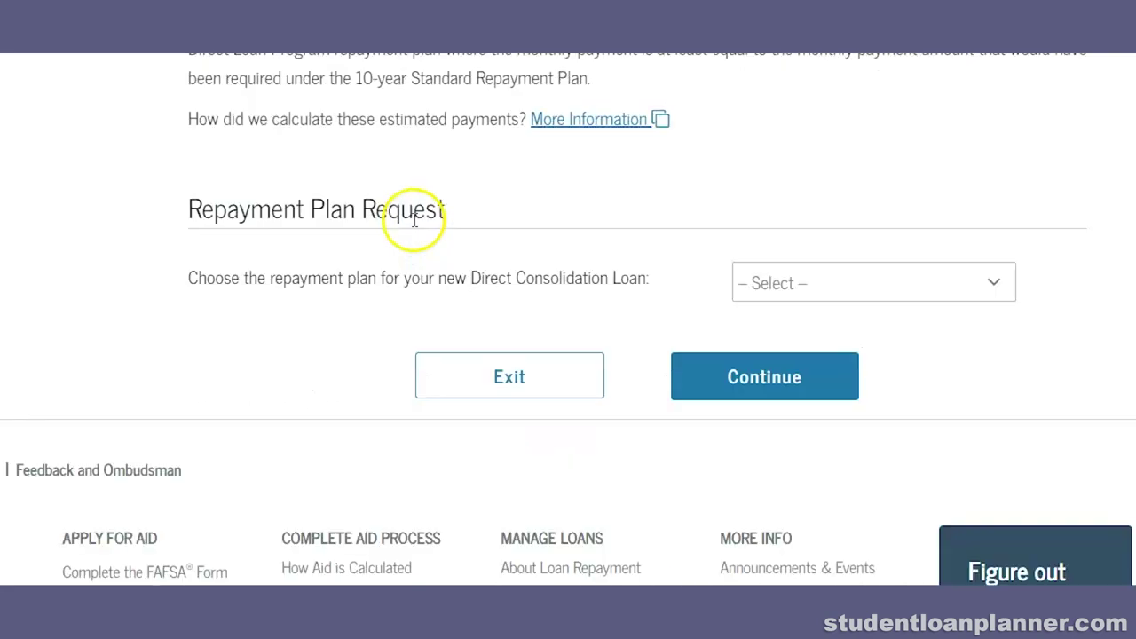
pyautogui.click(793, 299)
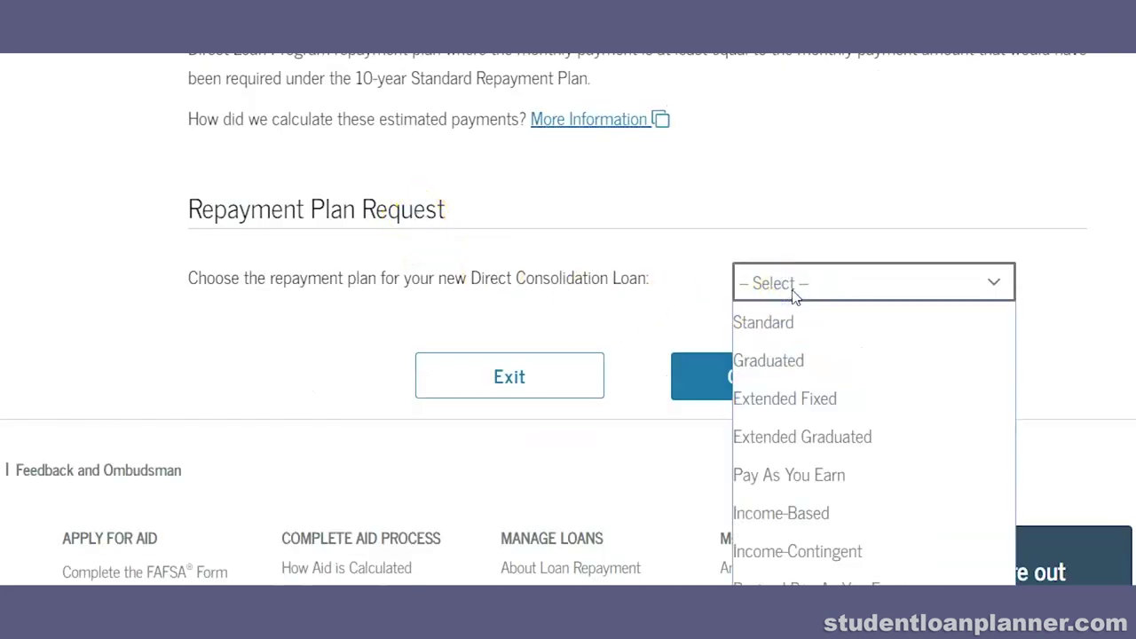
pyautogui.click(803, 478)
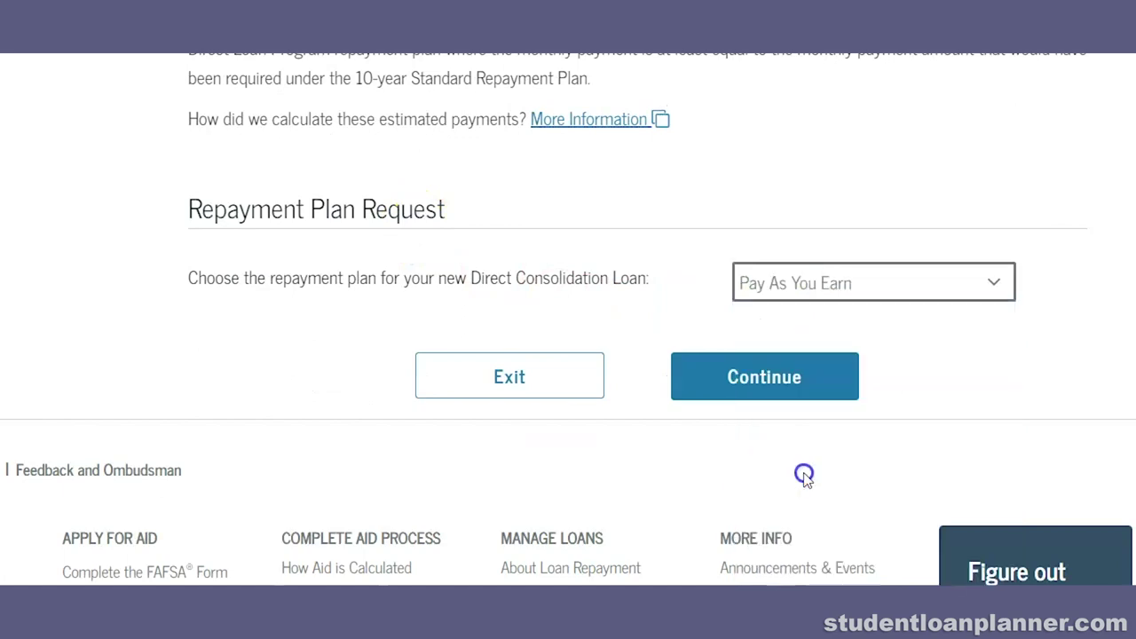
pyautogui.click(718, 381)
# Answer No to working for a non-profit or government organization and set the marital status to Single.
pyautogui.scroll(-3, 493, 338)
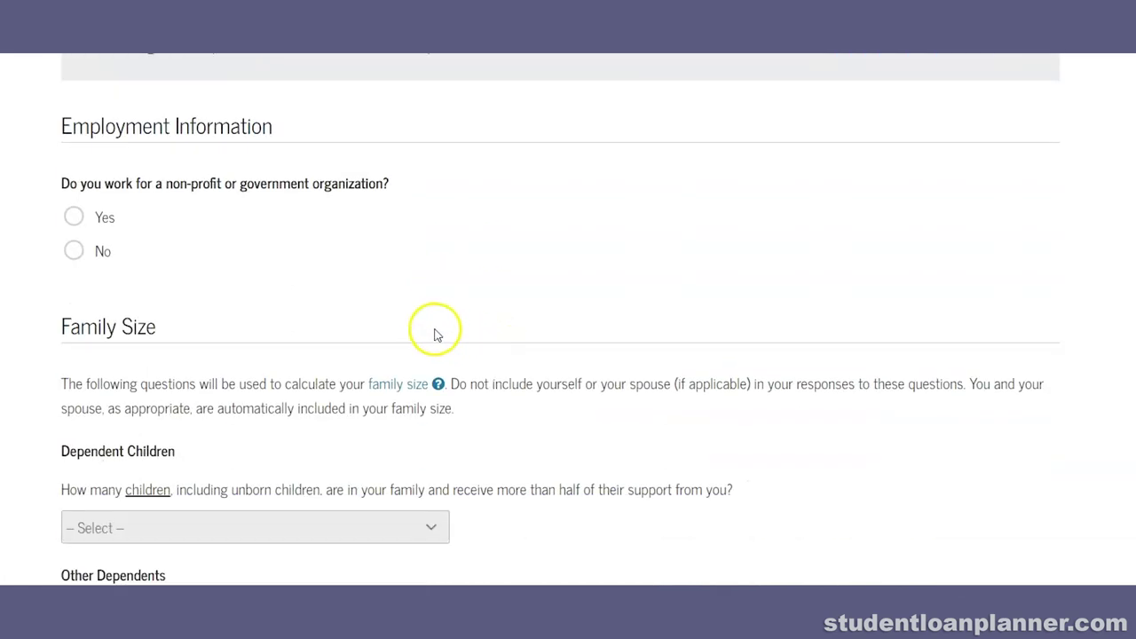
pyautogui.click(74, 249)
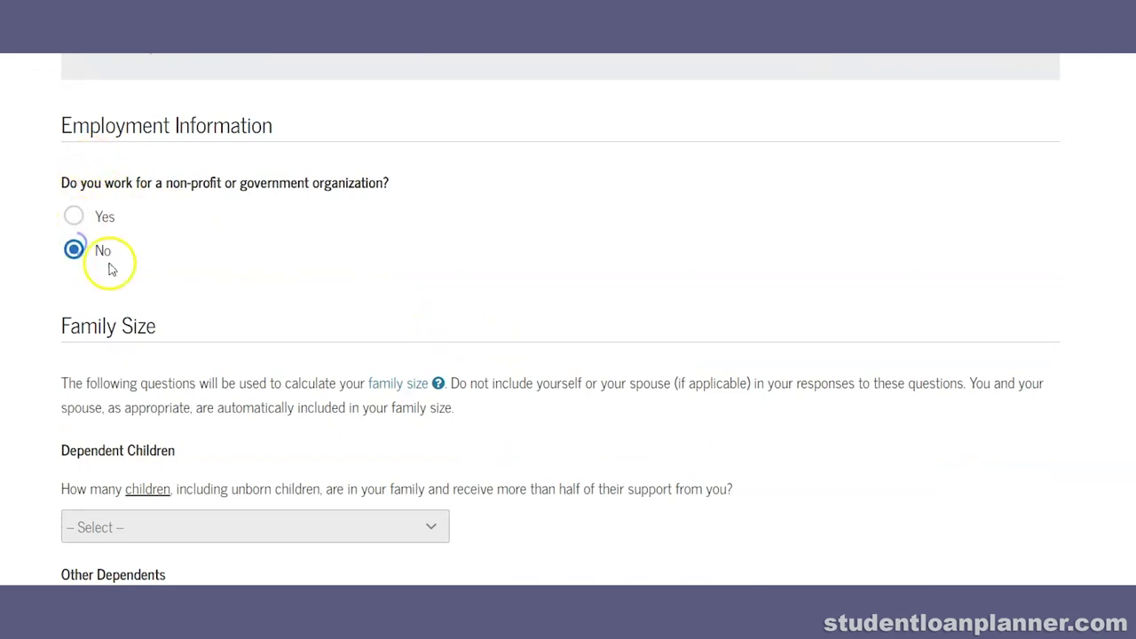
pyautogui.scroll(-2, 142, 263)
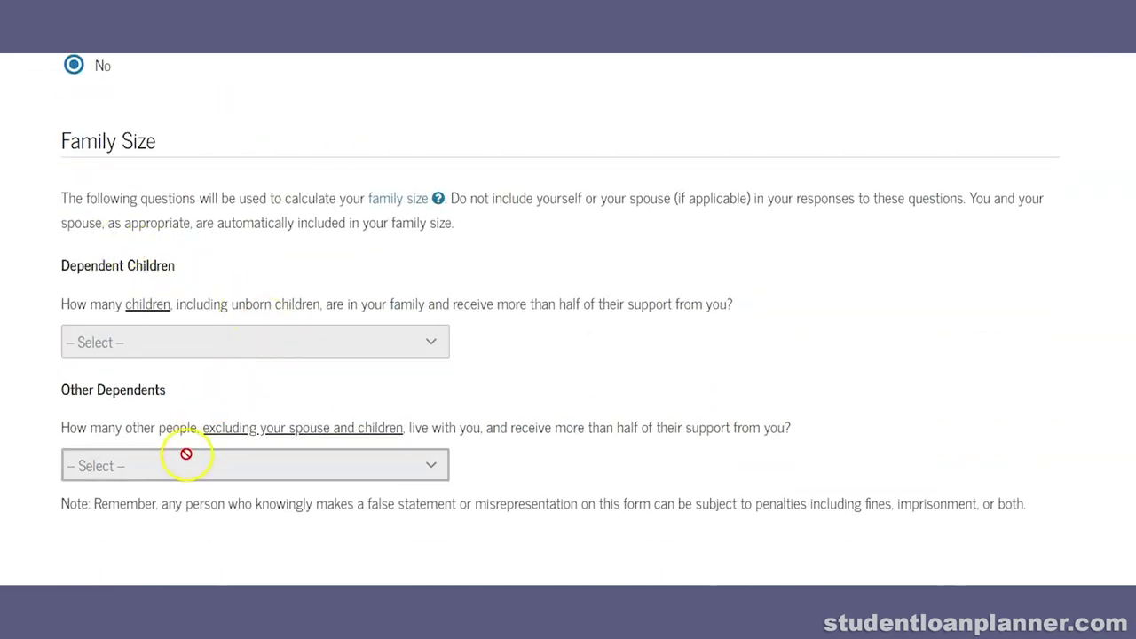
pyautogui.scroll(-4, 184, 457)
pyautogui.scroll(-3, 163, 382)
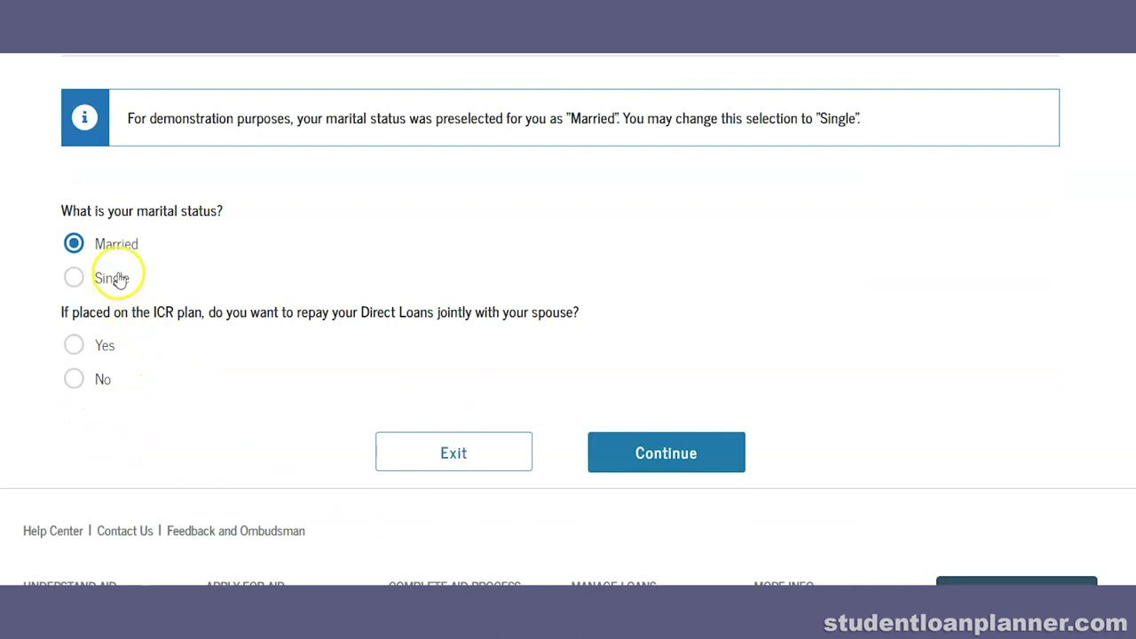
pyautogui.scroll(5, 103, 353)
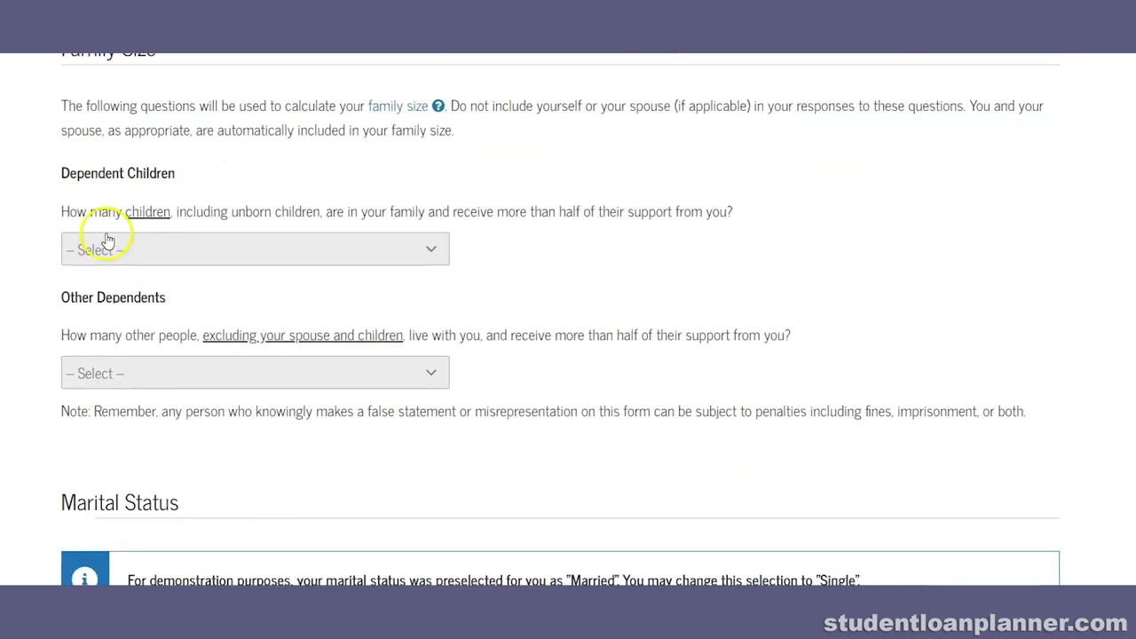
pyautogui.scroll(-2, 124, 240)
pyautogui.scroll(-2, 102, 236)
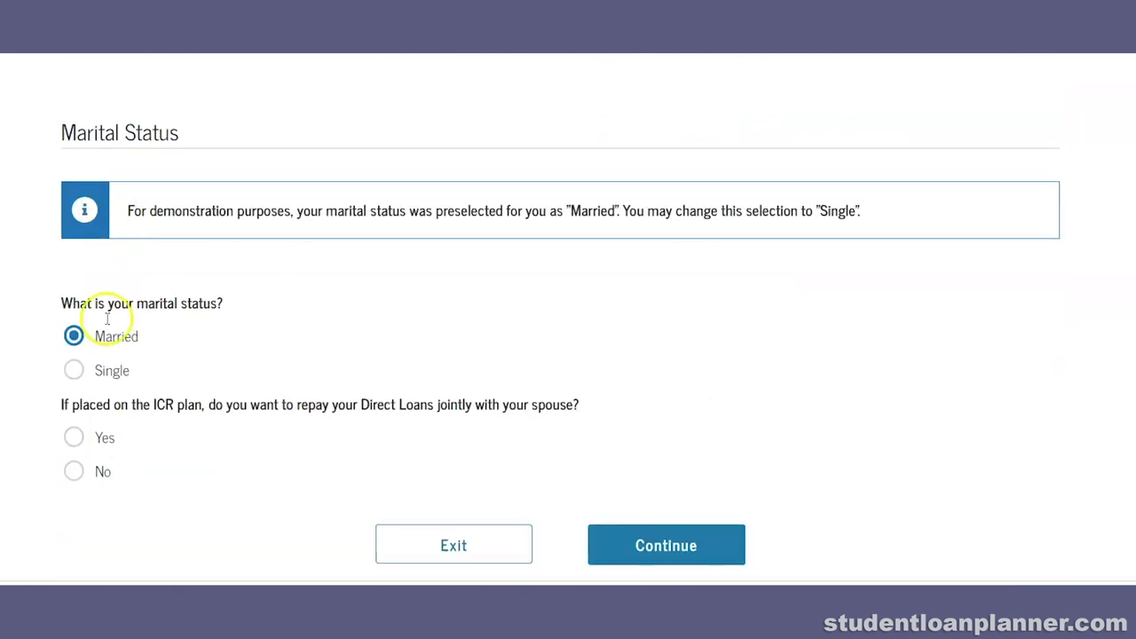
pyautogui.click(93, 371)
pyautogui.scroll(-1, 111, 413)
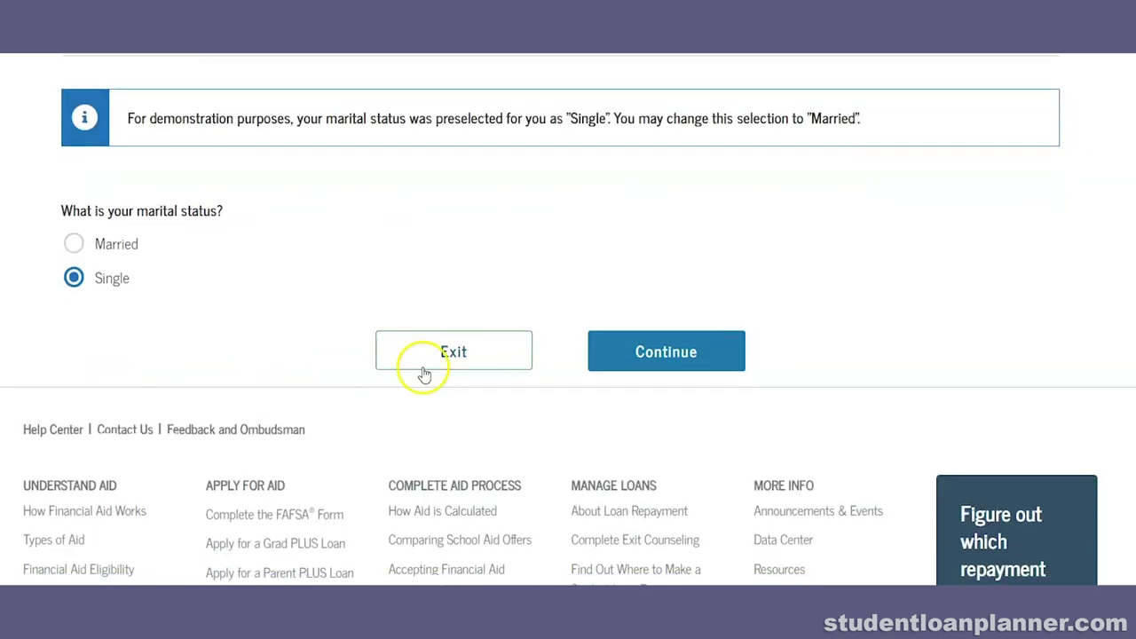
# Try the Married status with No for repaying Direct Loans jointly under the ICR plan, and switch back to Single.
pyautogui.click(74, 244)
pyautogui.moveTo(88, 313); pyautogui.dragTo(357, 318)
pyautogui.click(358, 318)
pyautogui.click(72, 379)
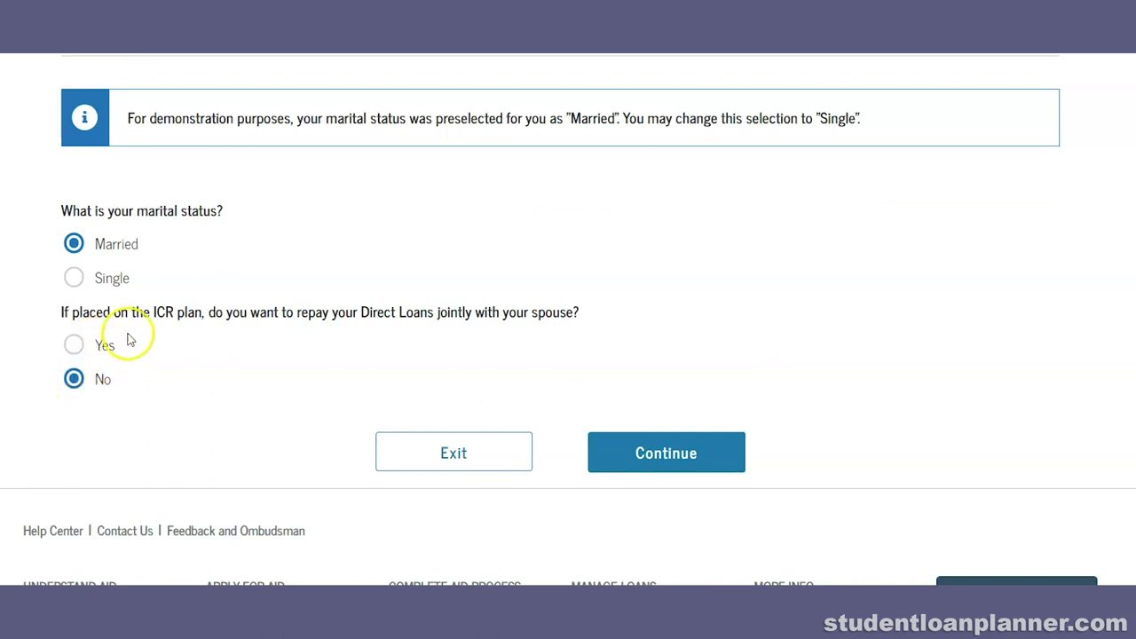
pyautogui.click(75, 278)
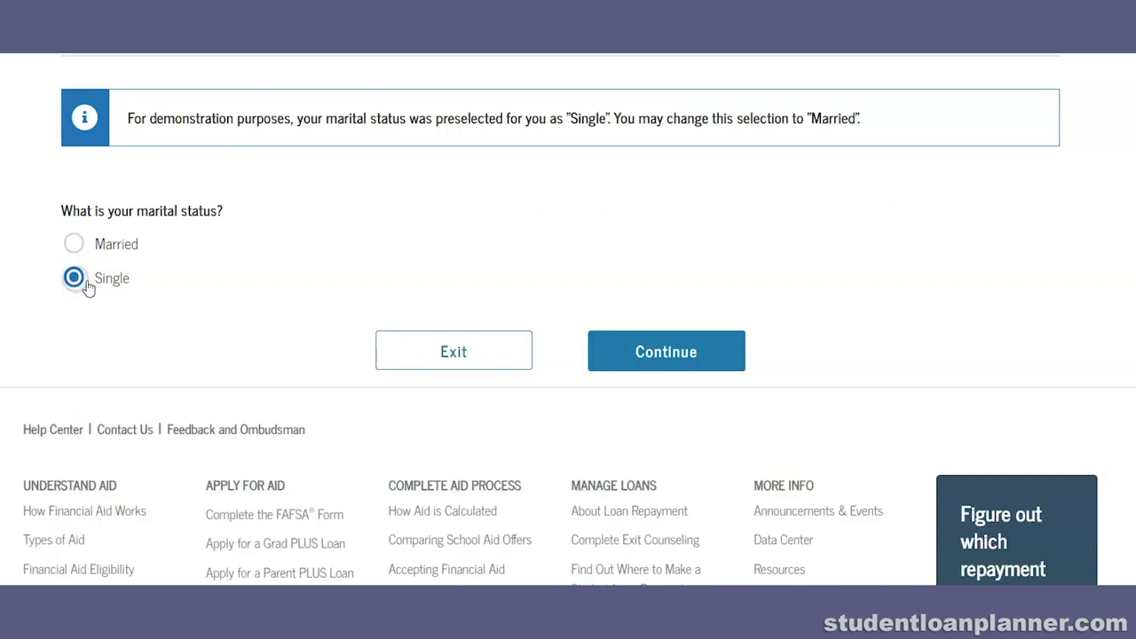
# Continue to the Access IRS Tax Return Information page, read its IRS retrieval notes, and proceed past it.
pyautogui.click(657, 344)
pyautogui.scroll(-3, 657, 339)
pyautogui.scroll(-2, 391, 258)
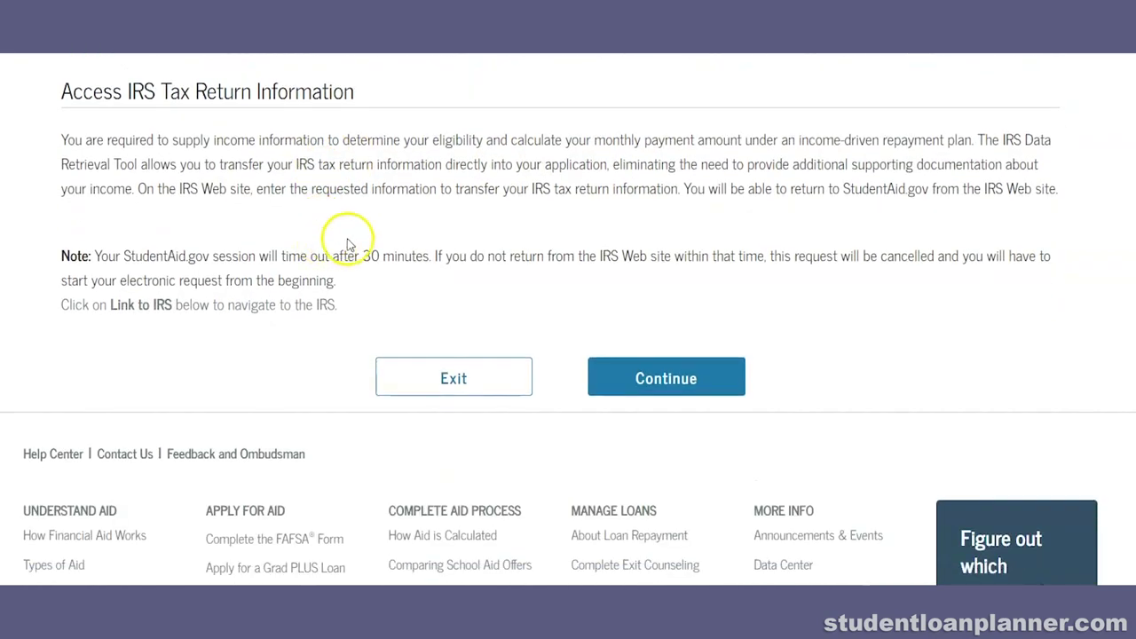
pyautogui.scroll(1, 577, 328)
pyautogui.scroll(3, 550, 286)
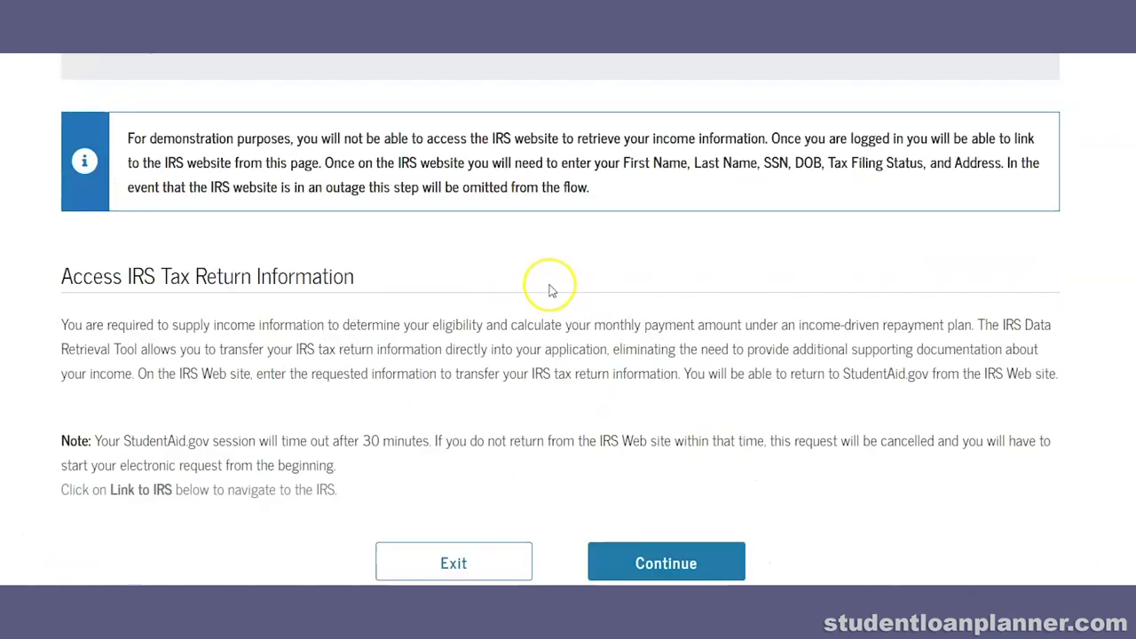
pyautogui.scroll(-3, 550, 289)
pyautogui.click(602, 476)
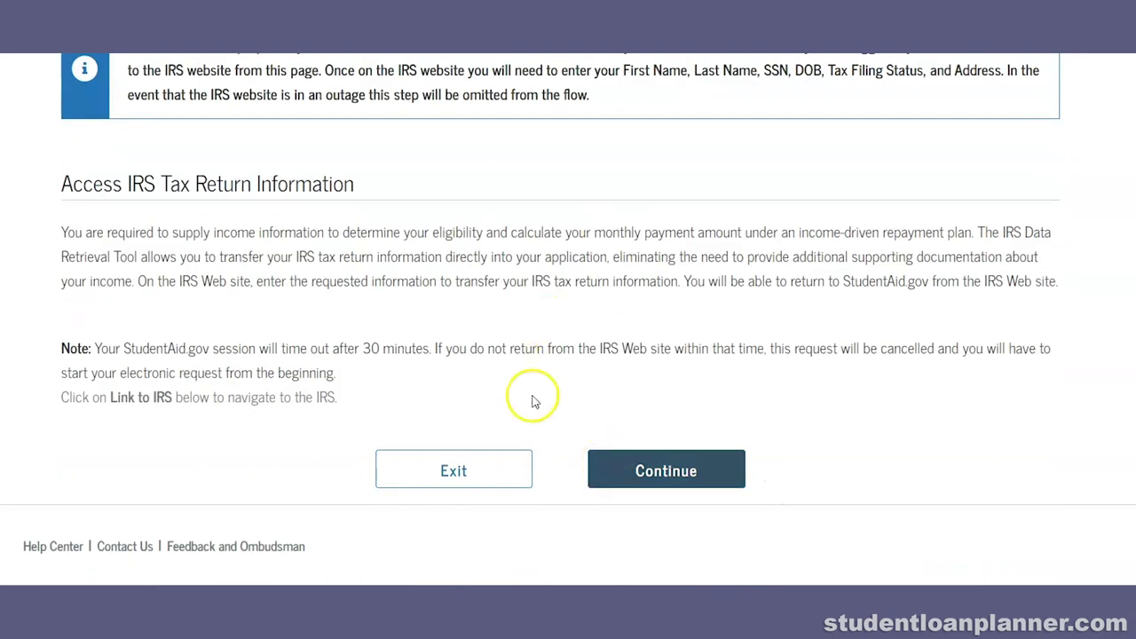
# In IRS Income Confirmation, answer Yes to having filed a federal tax return and No to a significant income decrease.
pyautogui.scroll(-2, 356, 293)
pyautogui.scroll(-3, 242, 301)
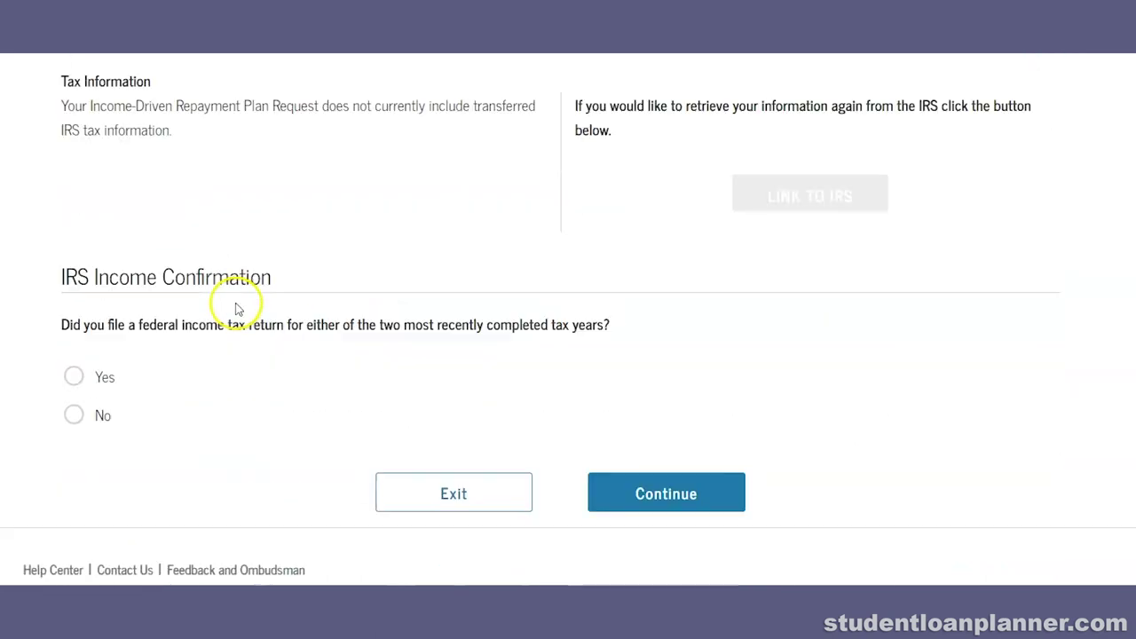
pyautogui.click(76, 379)
pyautogui.scroll(-3, 204, 398)
pyautogui.moveTo(92, 269); pyautogui.dragTo(440, 270)
pyautogui.click(493, 263)
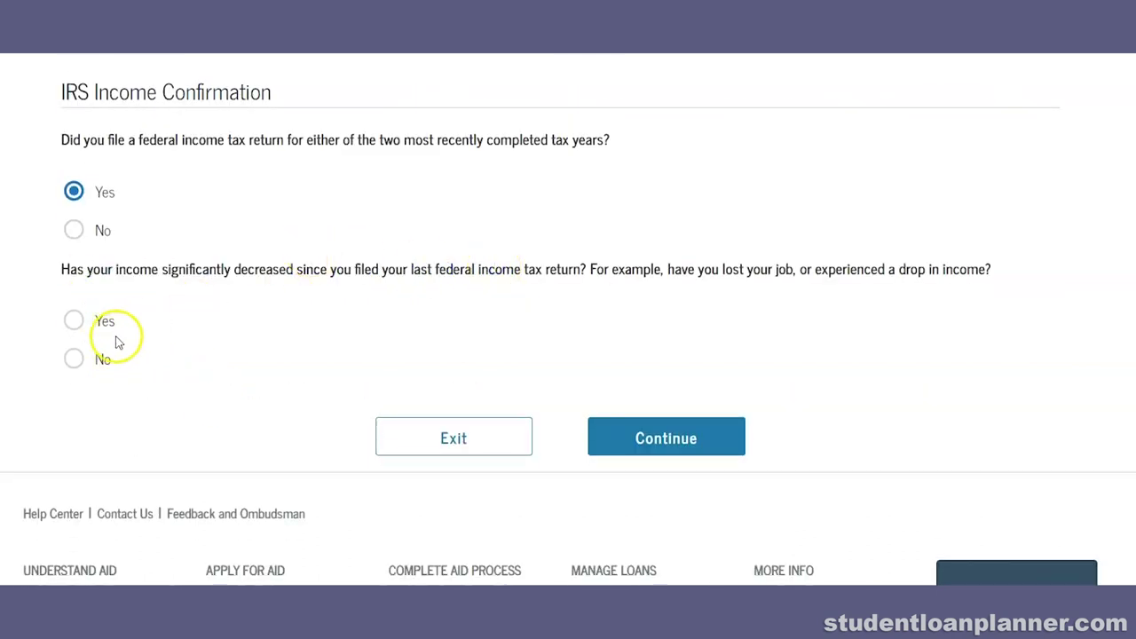
pyautogui.click(78, 359)
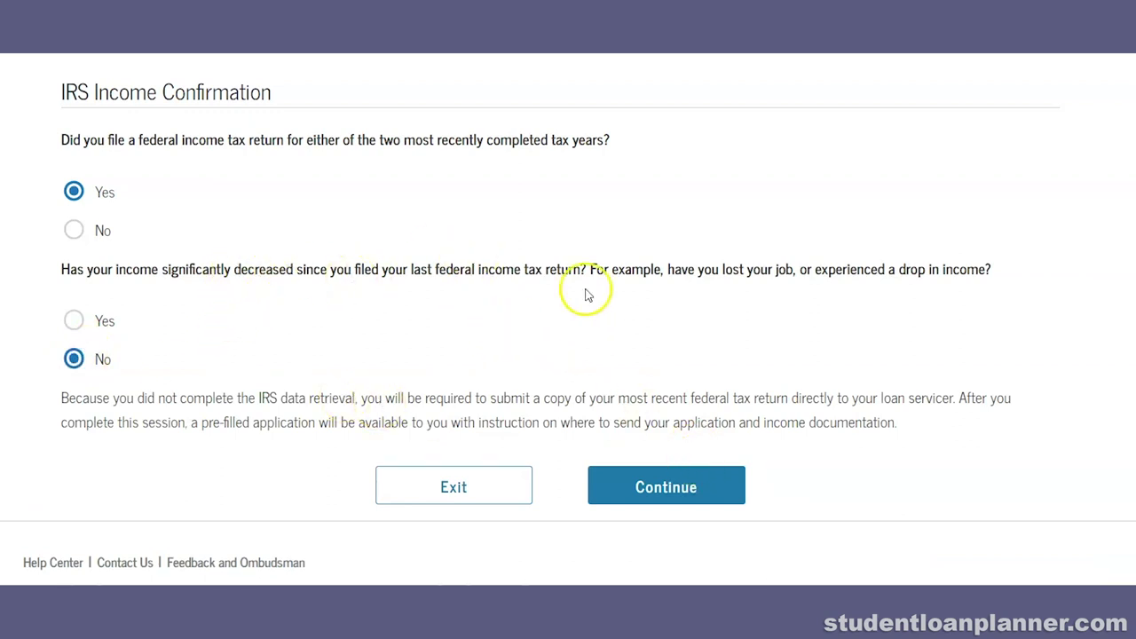
# Read the notice about sending the most recent federal tax return to the loan servicer and review the income answers.
pyautogui.moveTo(249, 400); pyautogui.dragTo(988, 388)
pyautogui.moveTo(275, 424); pyautogui.dragTo(776, 421)
pyautogui.click(797, 421)
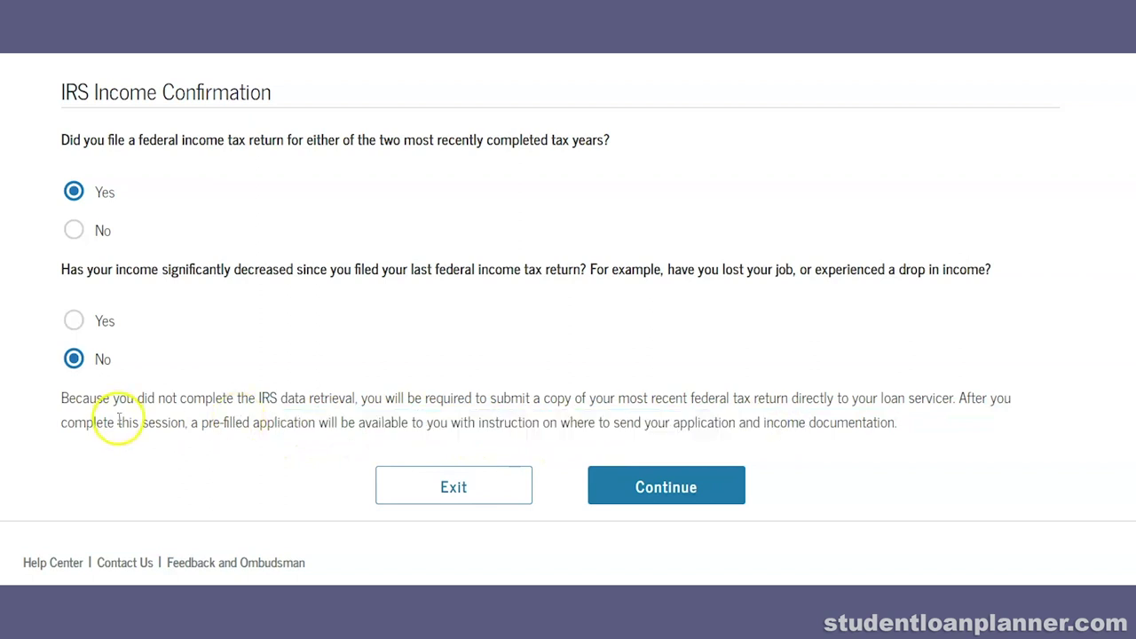
pyautogui.scroll(-1, 133, 423)
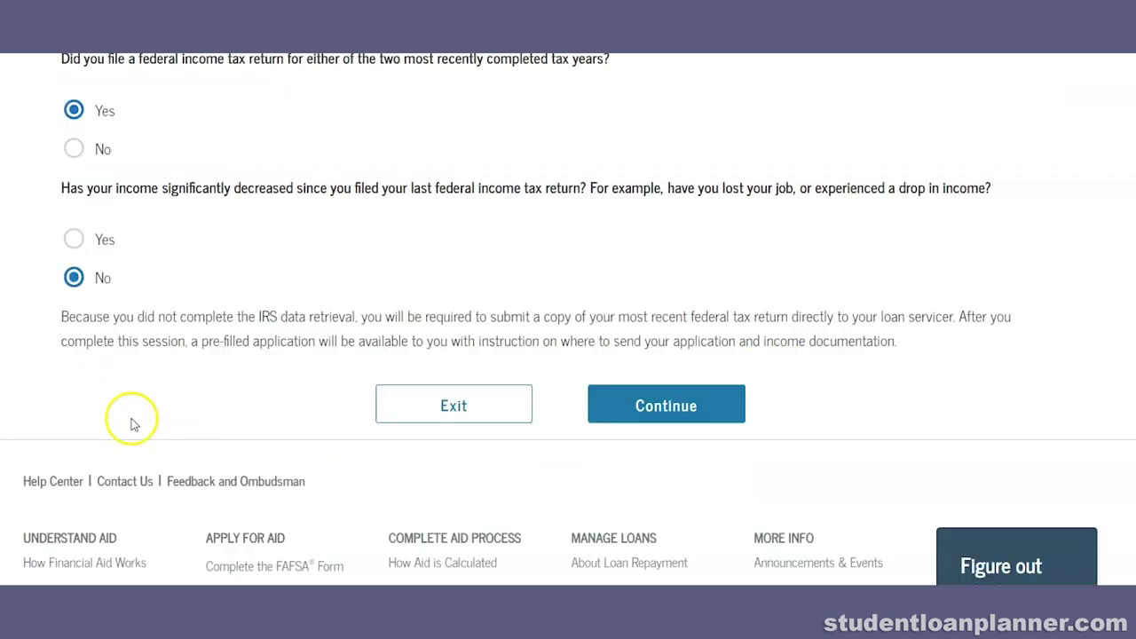
pyautogui.scroll(1, 593, 373)
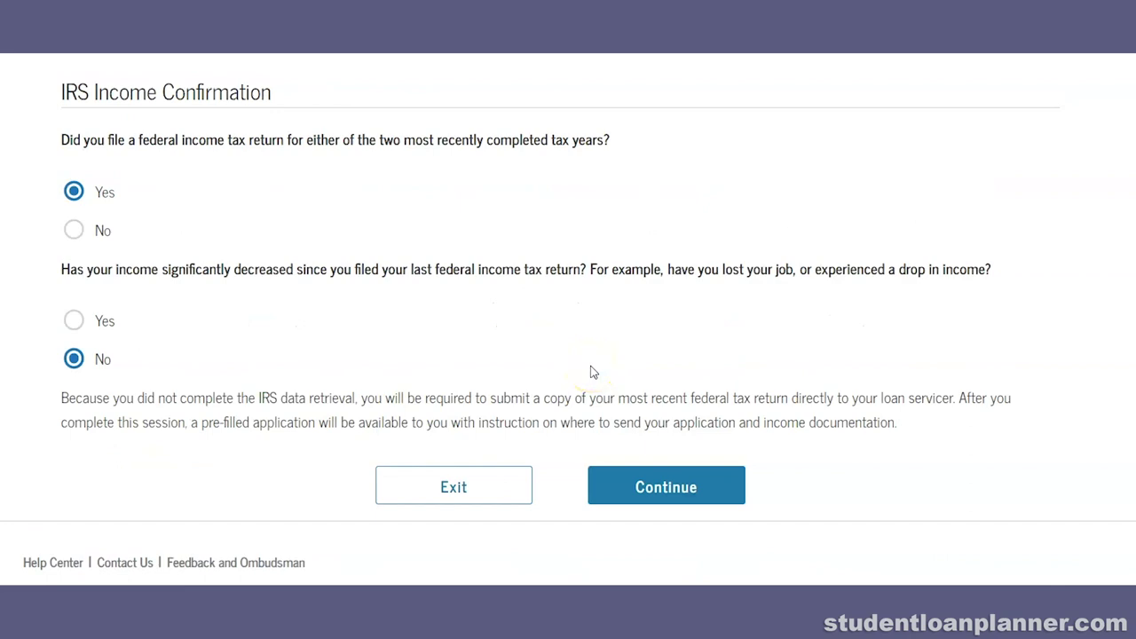
pyautogui.scroll(1, 593, 373)
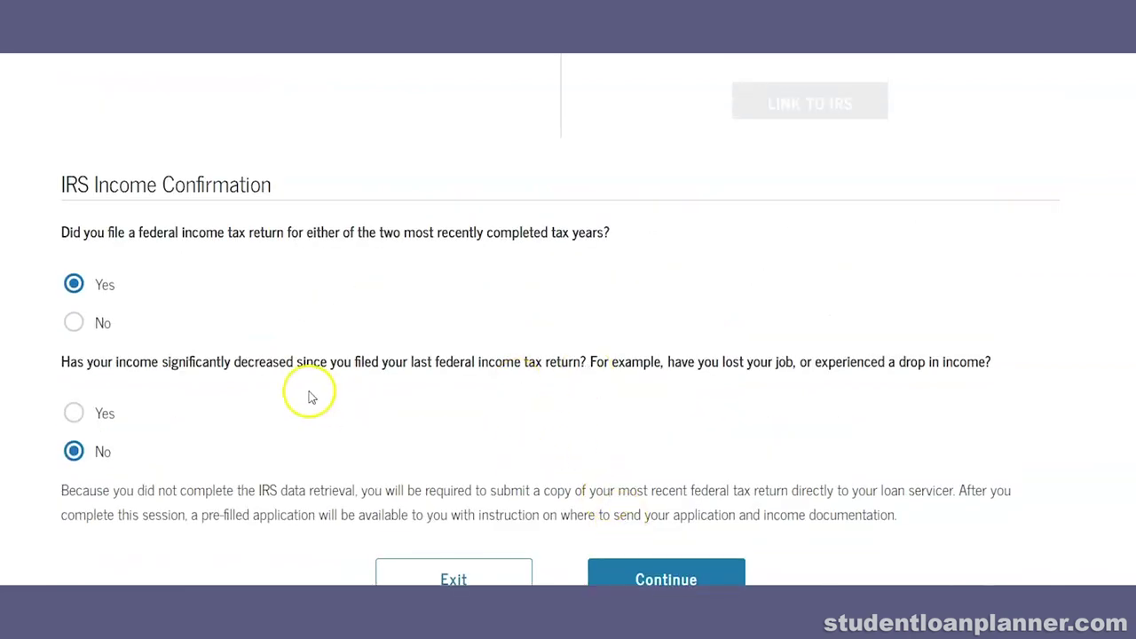
pyautogui.scroll(-2, 284, 360)
pyautogui.scroll(2, 266, 319)
pyautogui.scroll(5, 264, 313)
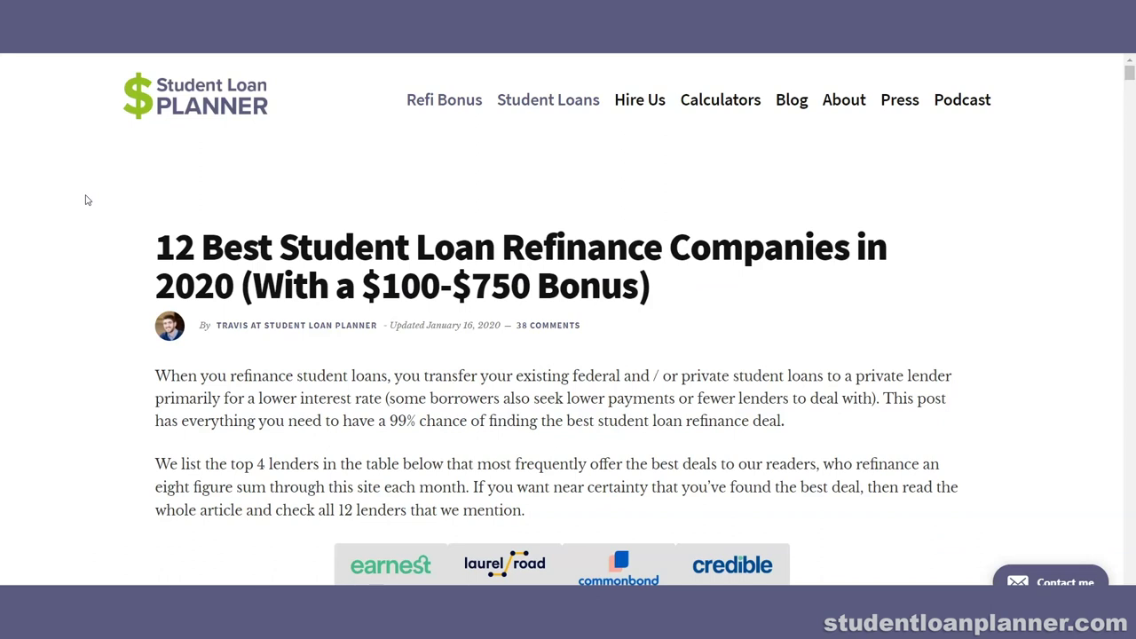
# Look through the Student Loan Planner article on refinance companies, including its lender bonus and APR comparison table.
pyautogui.scroll(-3, 86, 200)
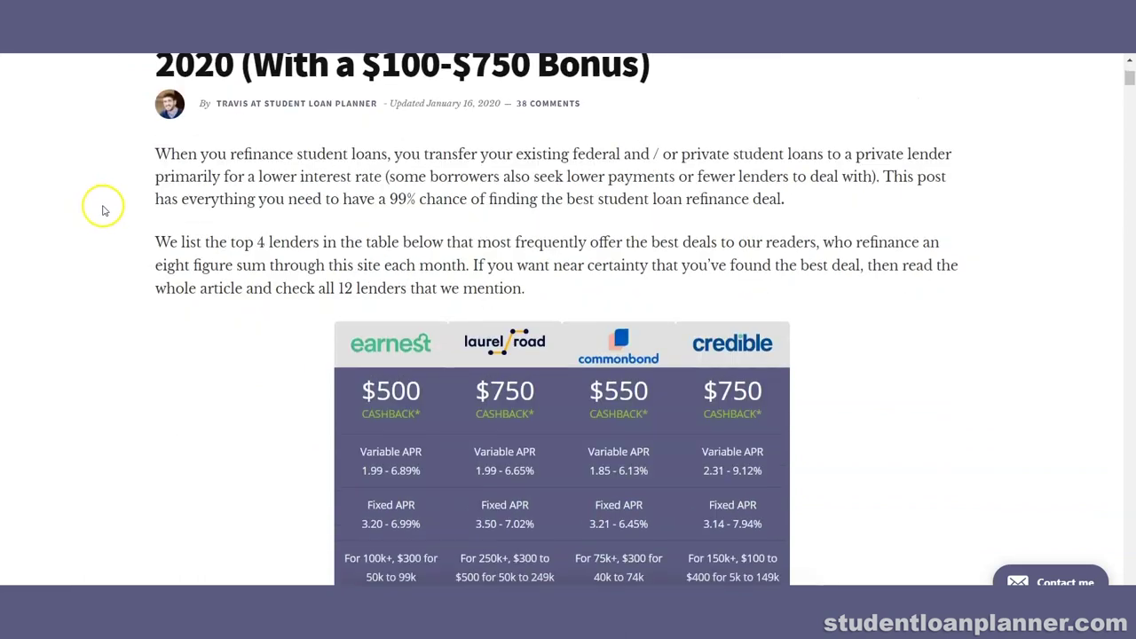
pyautogui.scroll(-1, 108, 210)
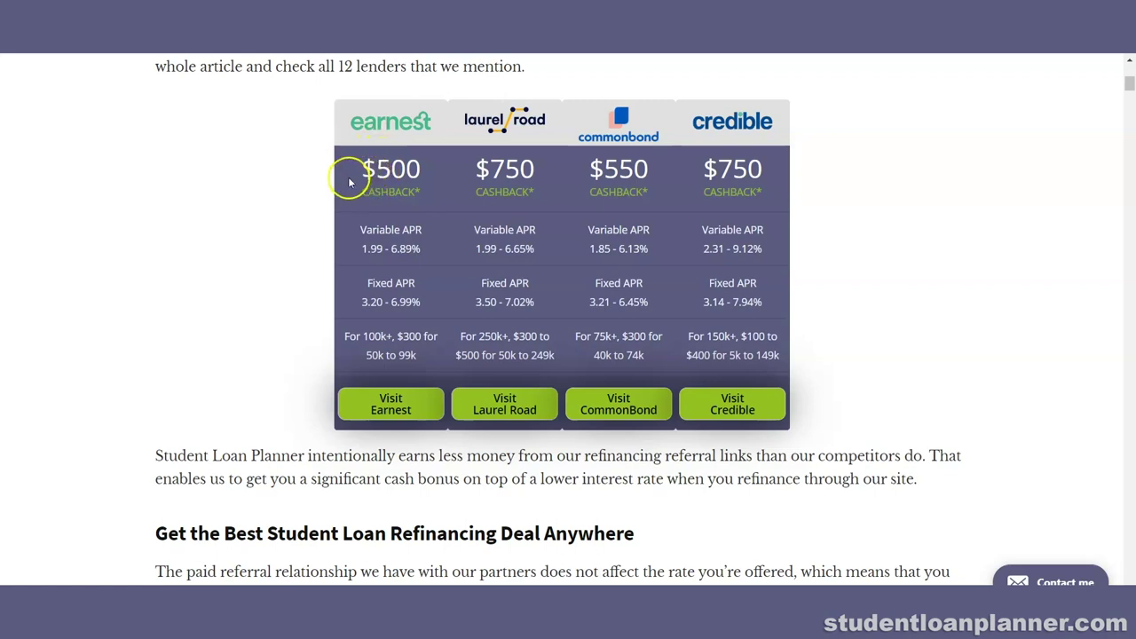
pyautogui.scroll(1, 303, 210)
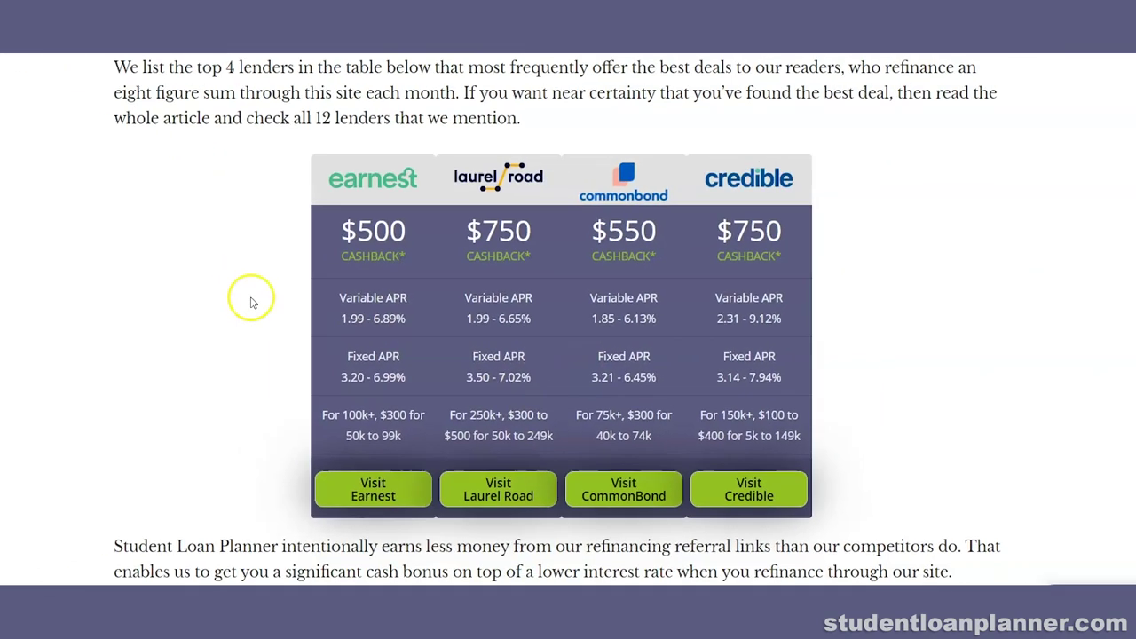
pyautogui.scroll(-10, 251, 303)
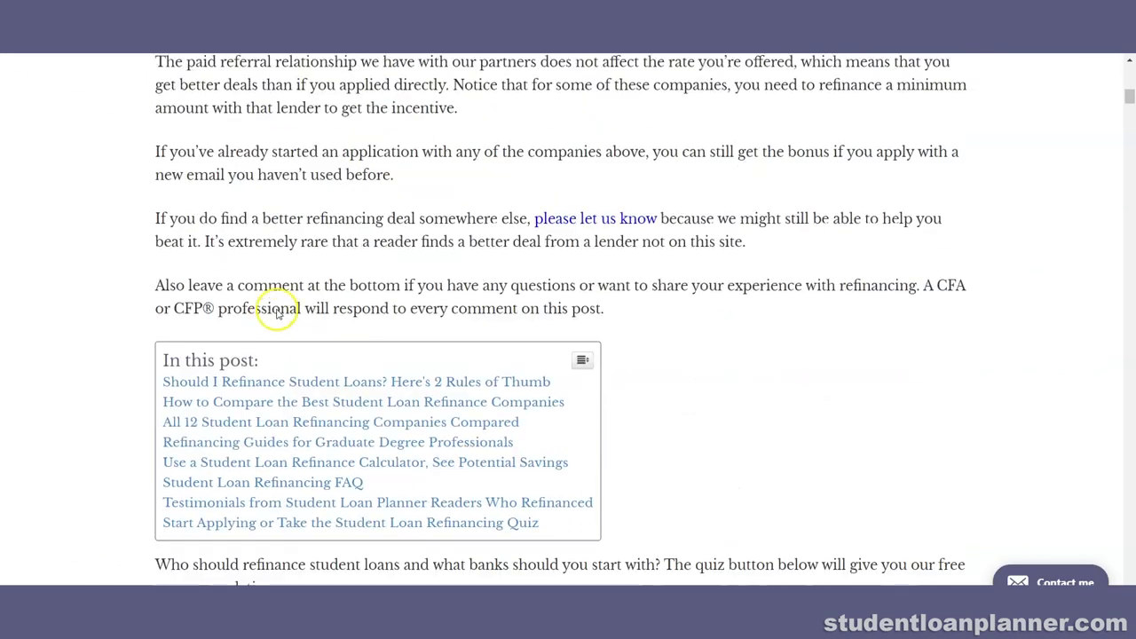
# Examine the article's refinancing rate table and individual lender reviews through Brazos, and return to the comparison table of the top four lenders.
pyautogui.scroll(-15, 250, 320)
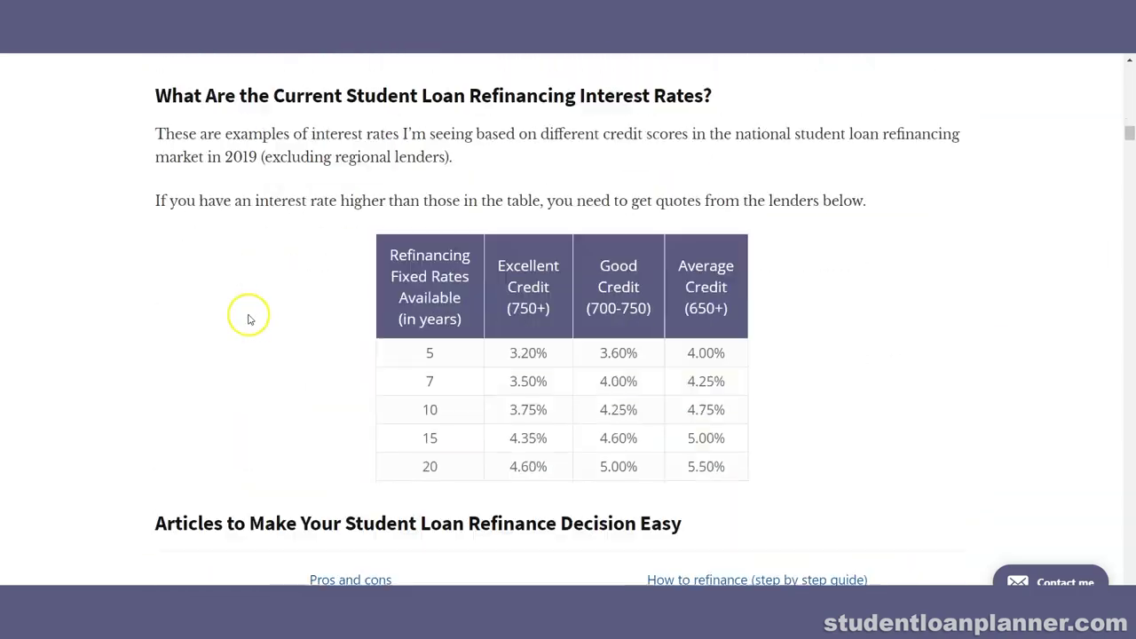
pyautogui.scroll(-15, 250, 319)
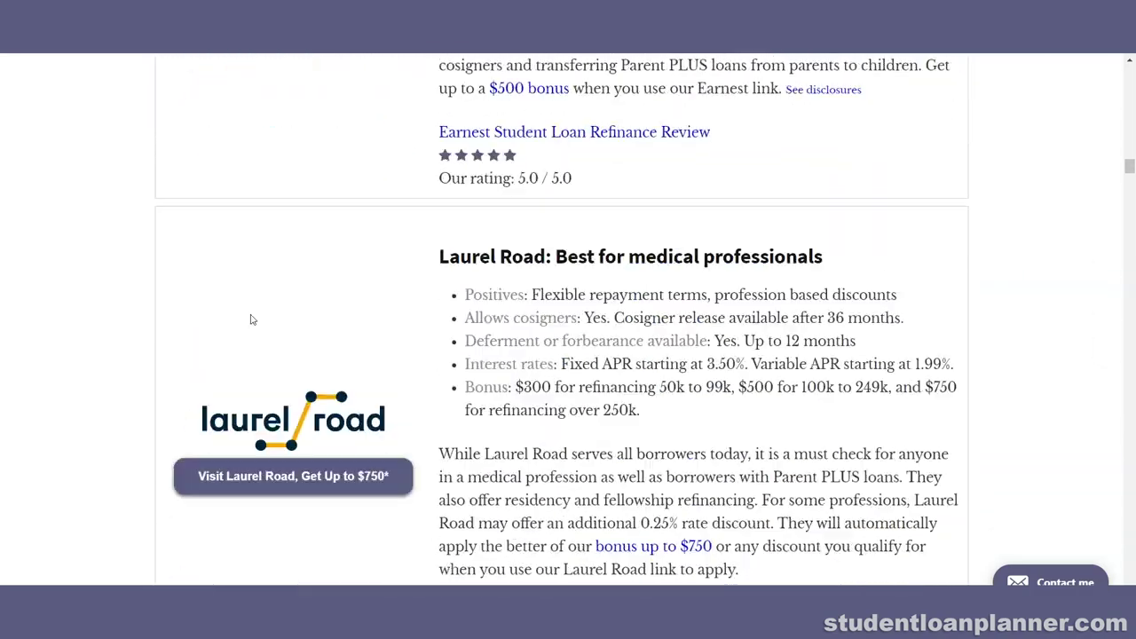
pyautogui.scroll(-9, 253, 321)
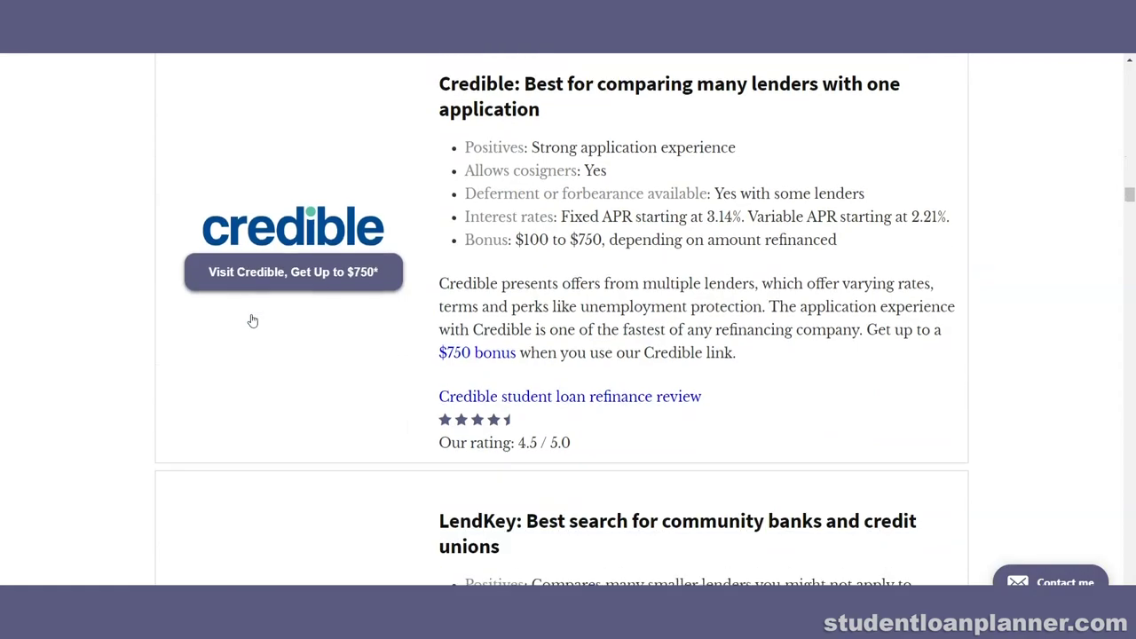
pyautogui.scroll(-10, 253, 323)
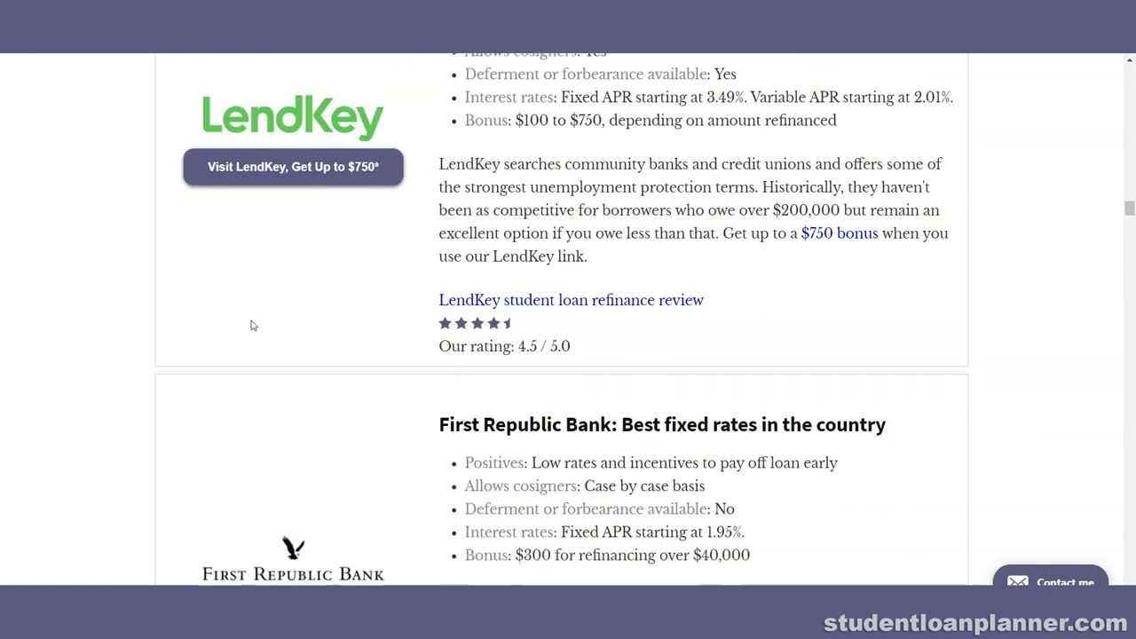
pyautogui.scroll(-10, 254, 324)
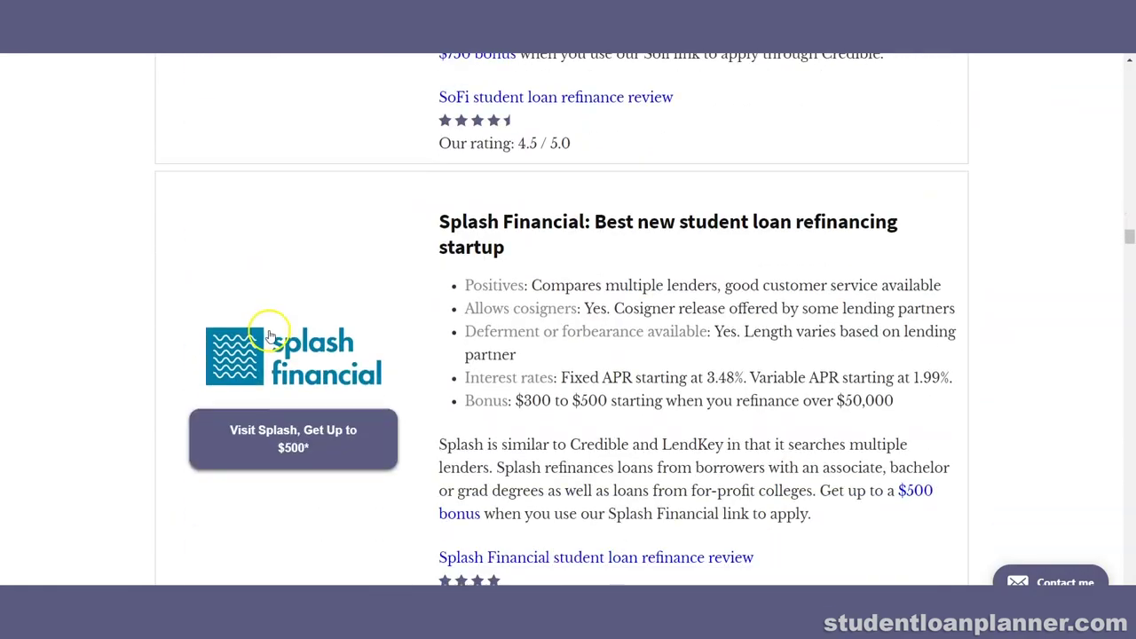
pyautogui.scroll(-10, 274, 322)
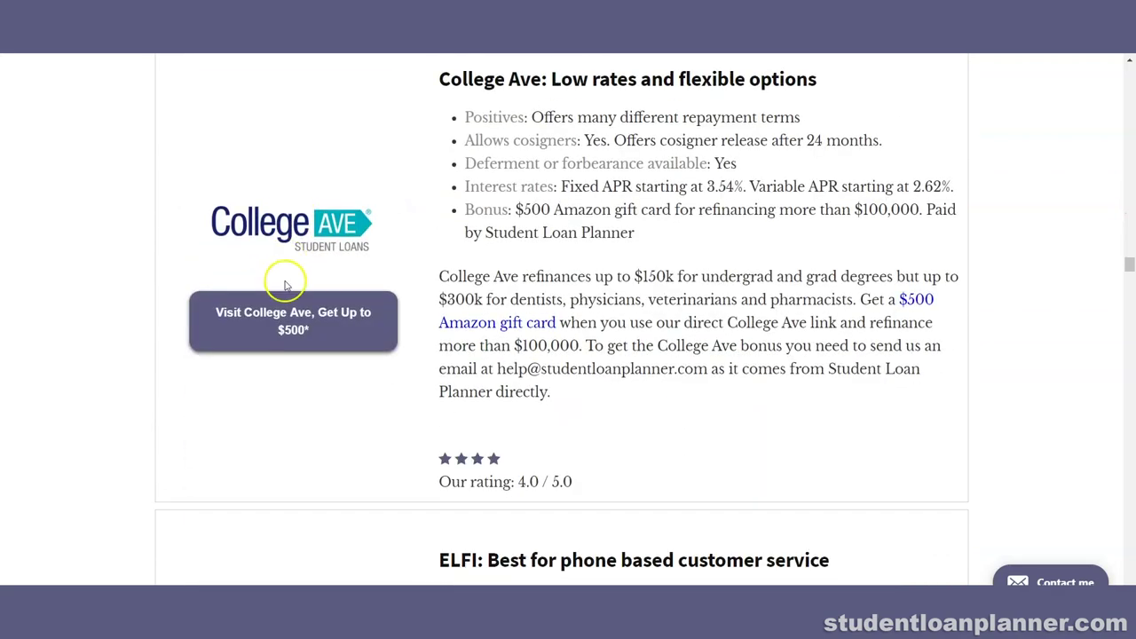
pyautogui.scroll(-8, 289, 269)
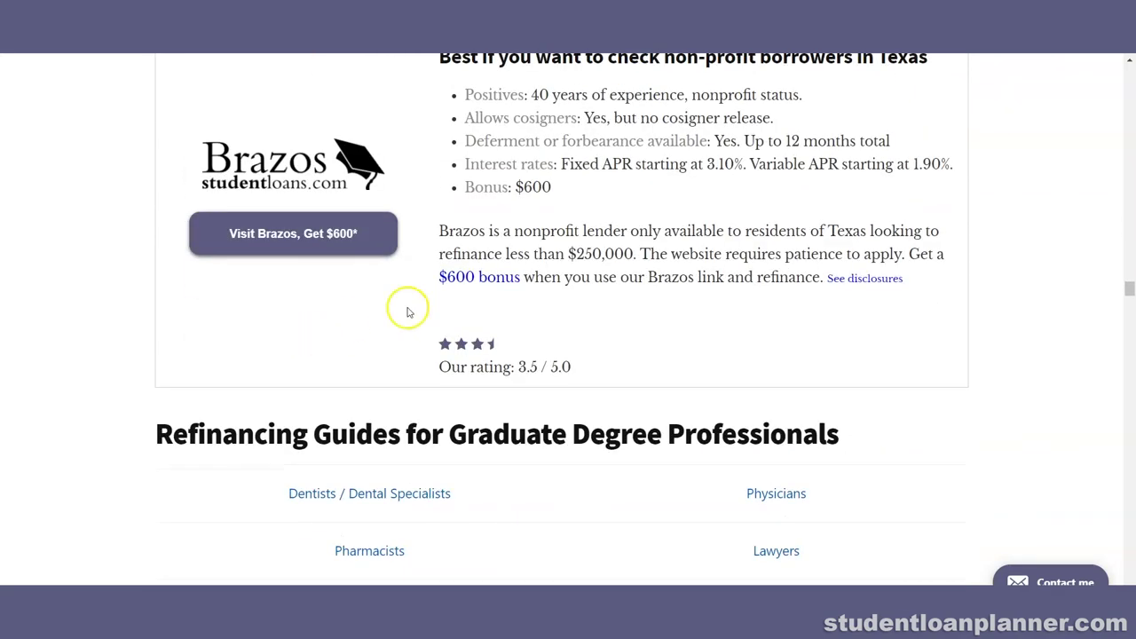
pyautogui.moveTo(1128, 286); pyautogui.dragTo(1129, 84)
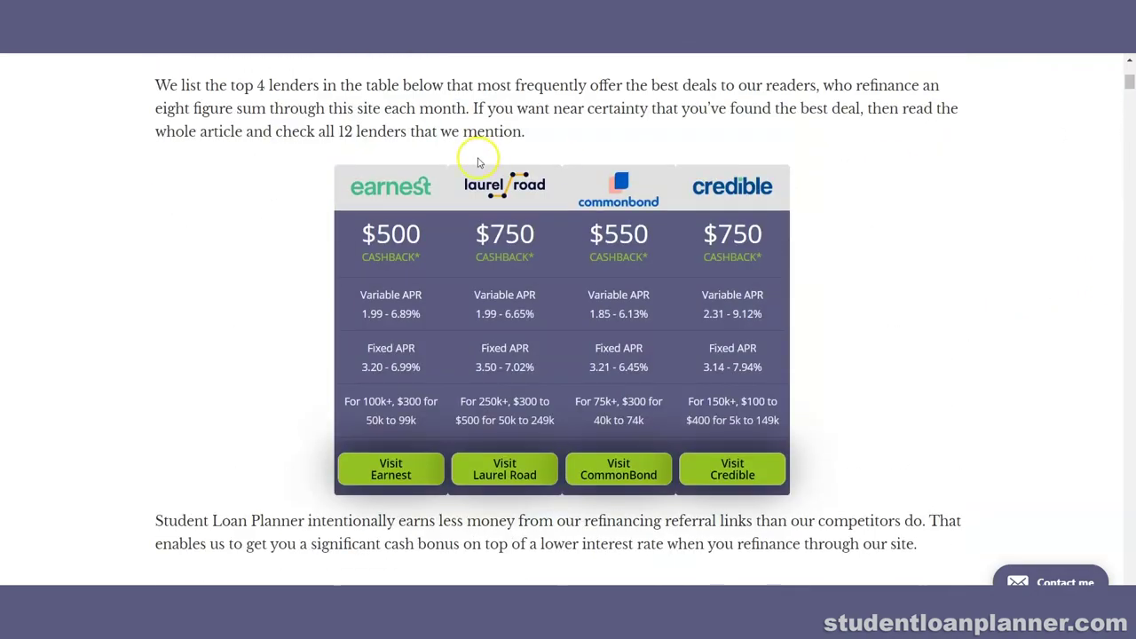